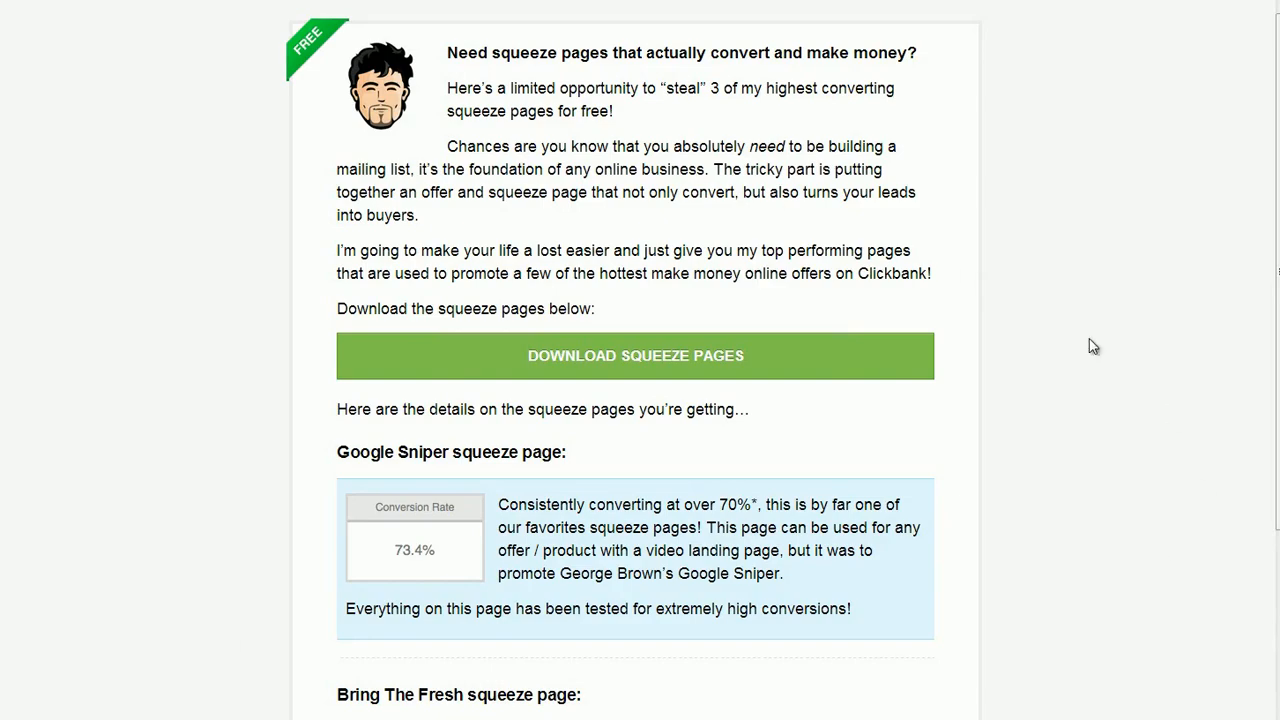
- Request the squeeze pages download and submit the subscriber e-mail address to unlock the secured content
left_click(666, 356)
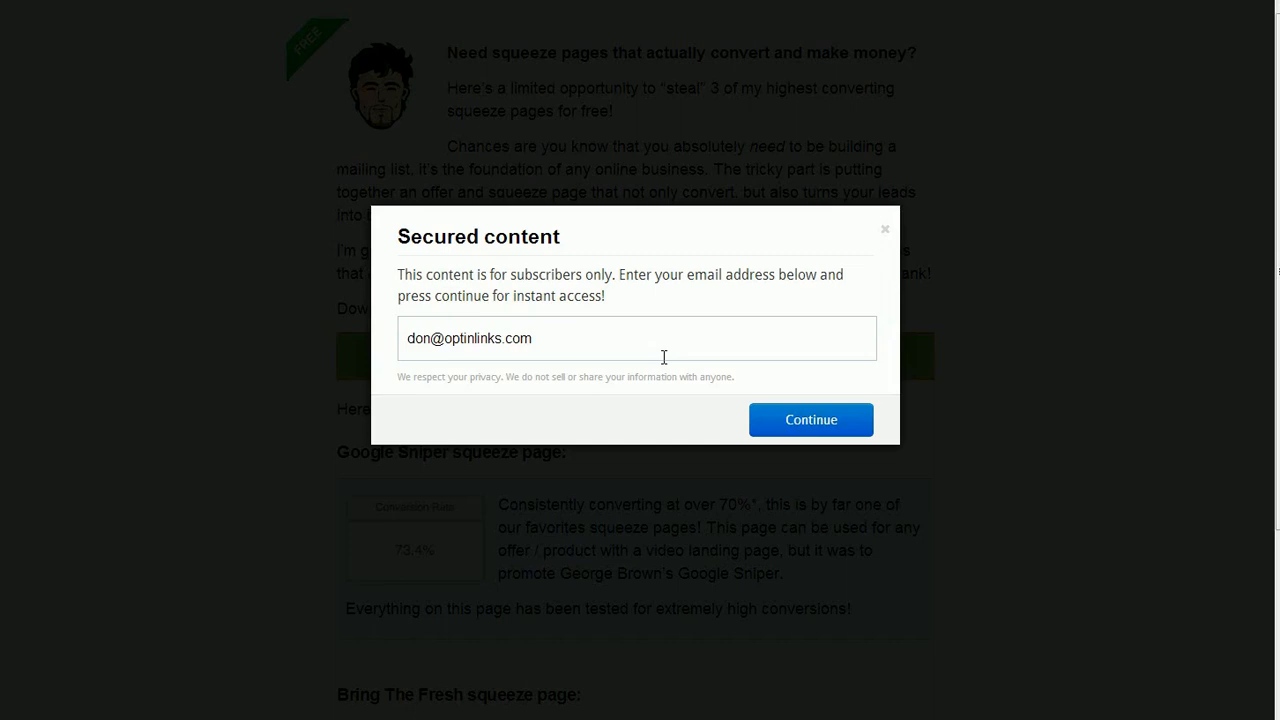
left_click(813, 418)
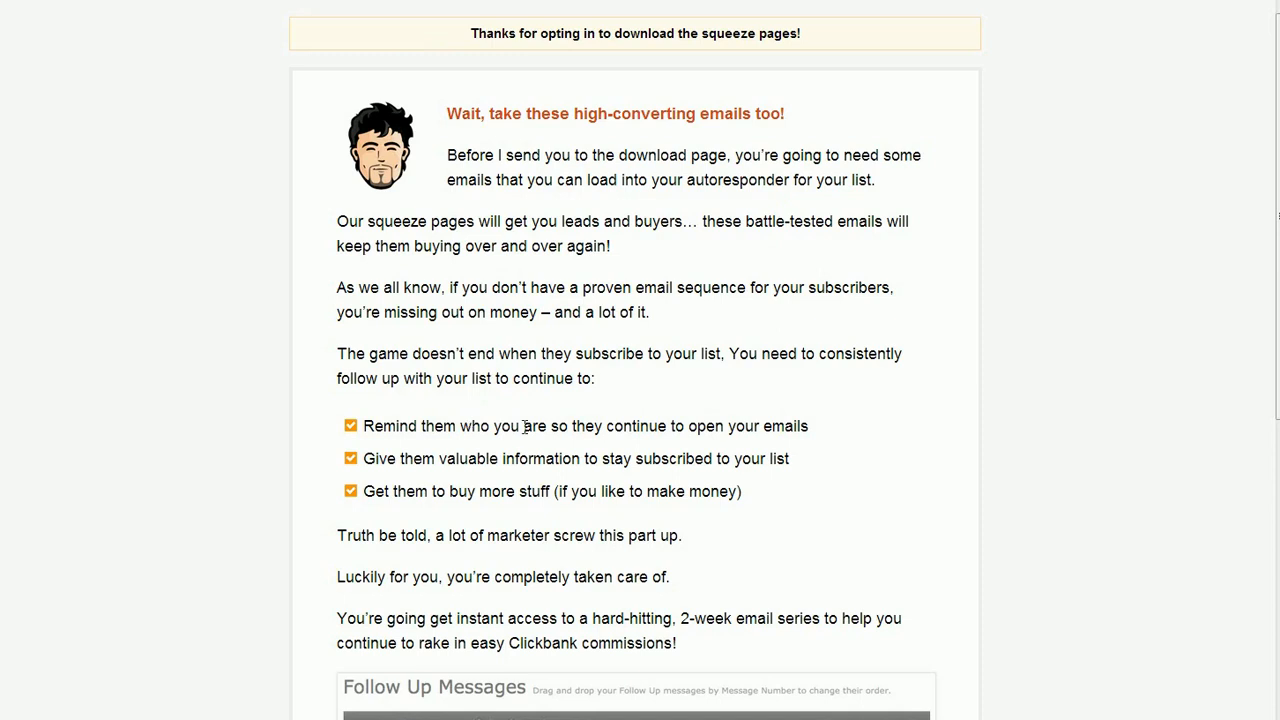
scroll(469, 420, "down", 8)
scroll(531, 451, "up", 8)
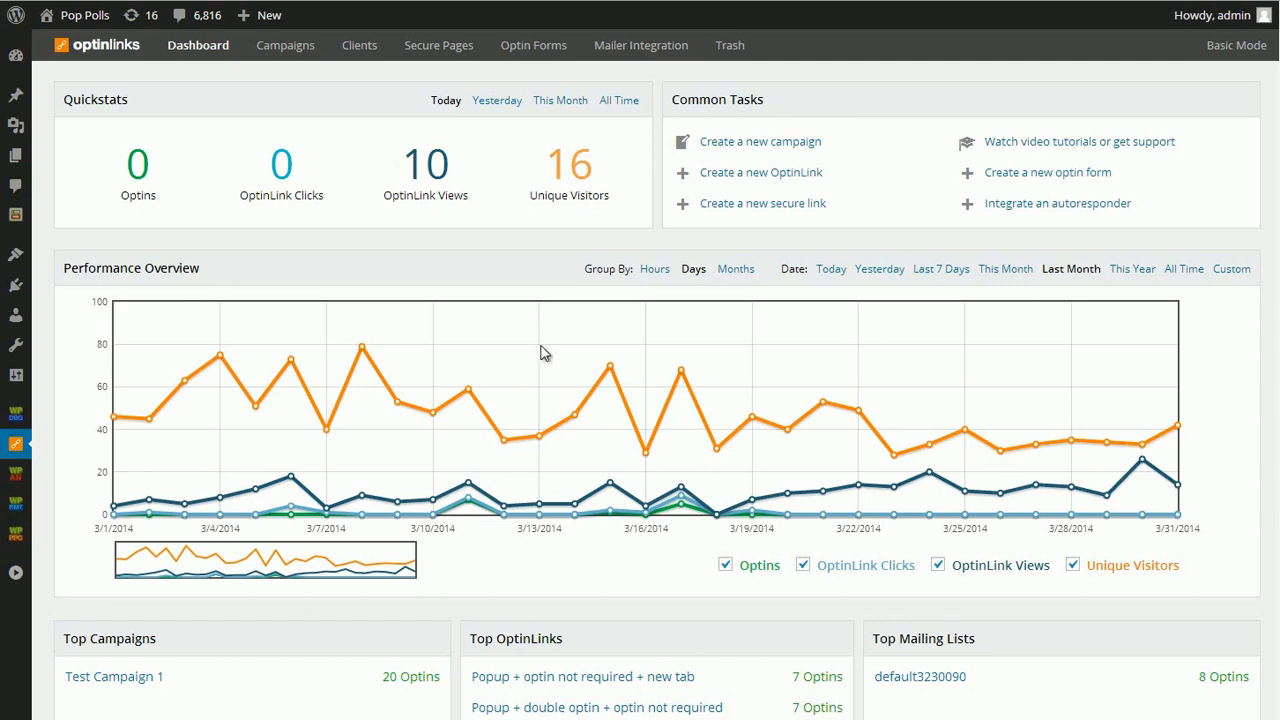
- Start a new campaign and assign its subscribers to the donswp_affiliates, donswp_ppc, testlist and General Interest lists
scroll(514, 314, "down", 2)
scroll(471, 300, "up", 2)
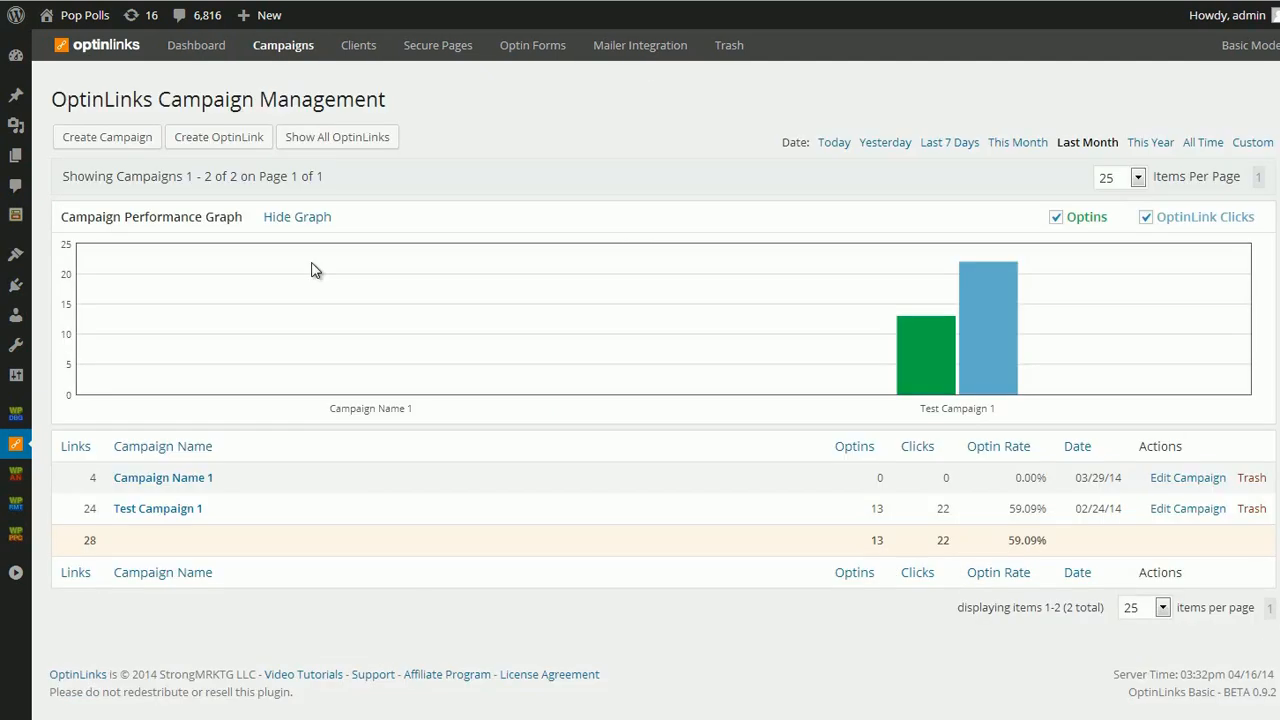
left_click(130, 137)
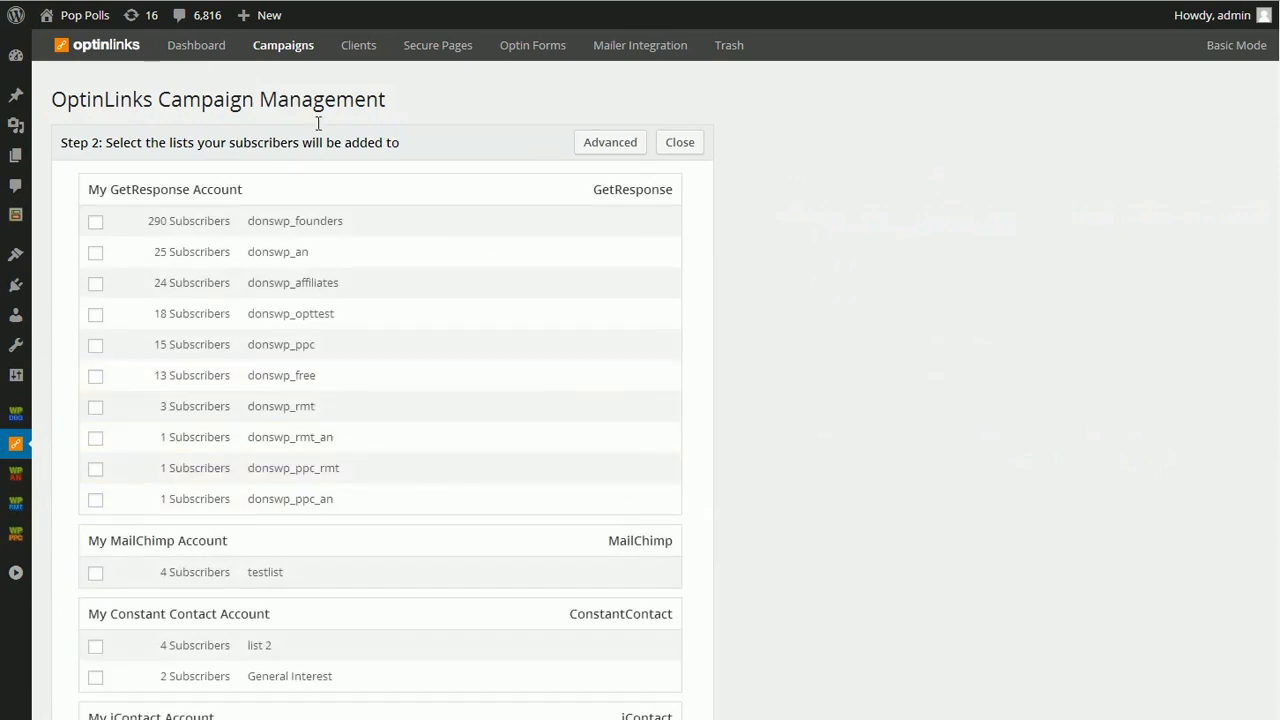
scroll(329, 303, "down", 7)
scroll(235, 210, "up", 6)
left_click(235, 194)
left_click(224, 256)
left_click(224, 488)
left_click(414, 591)
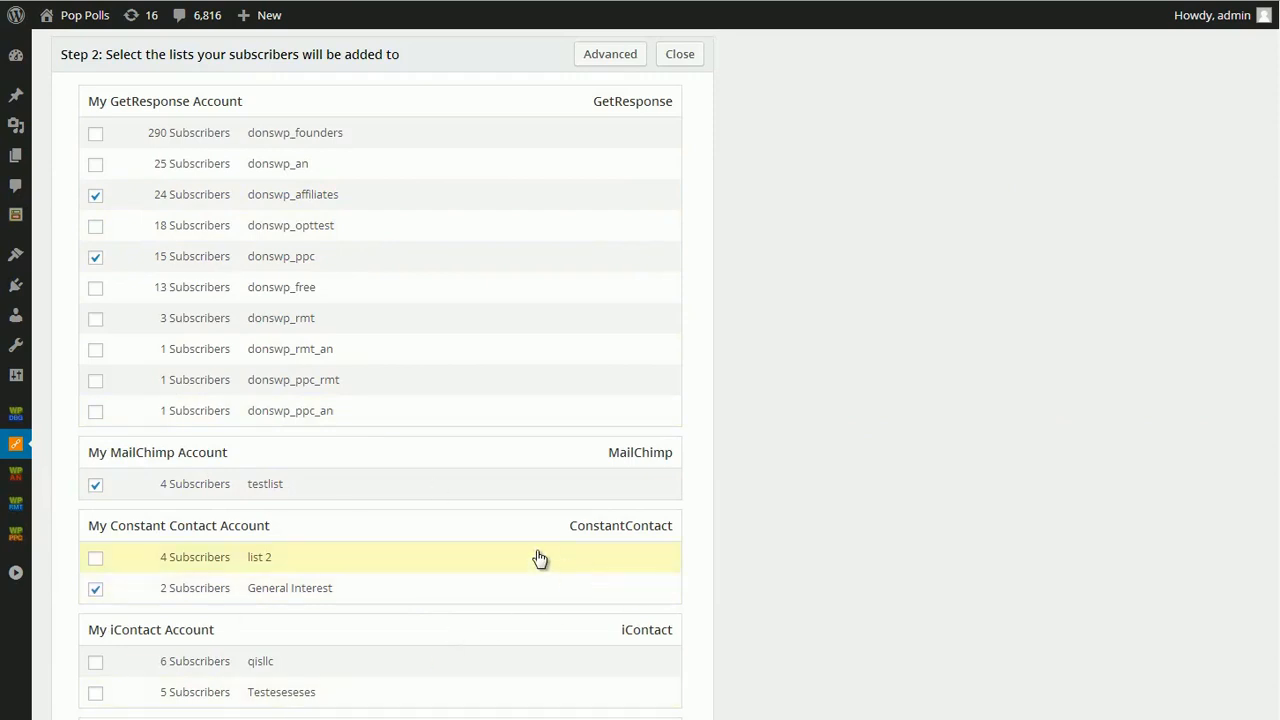
- Go to the campaign's secure pages step and open the form for adding a new secure page
scroll(457, 506, "down", 3)
scroll(409, 386, "up", 3)
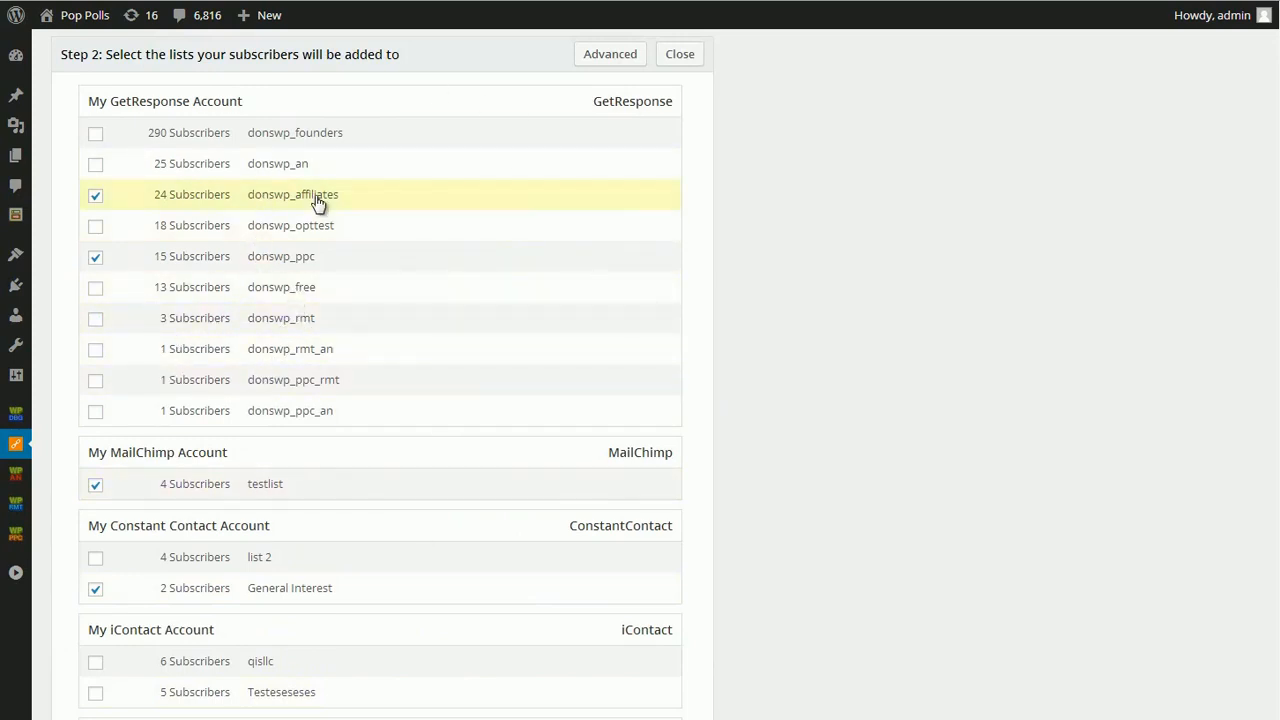
scroll(350, 475, "down", 3)
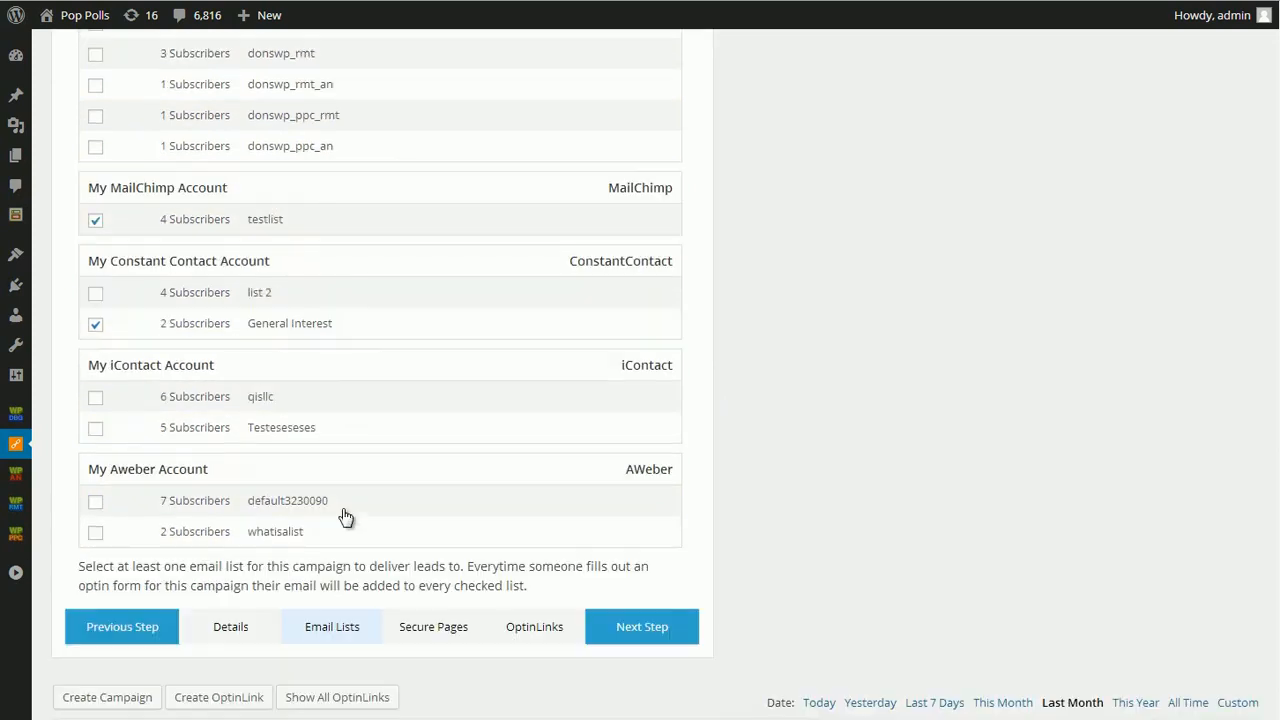
left_click(450, 630)
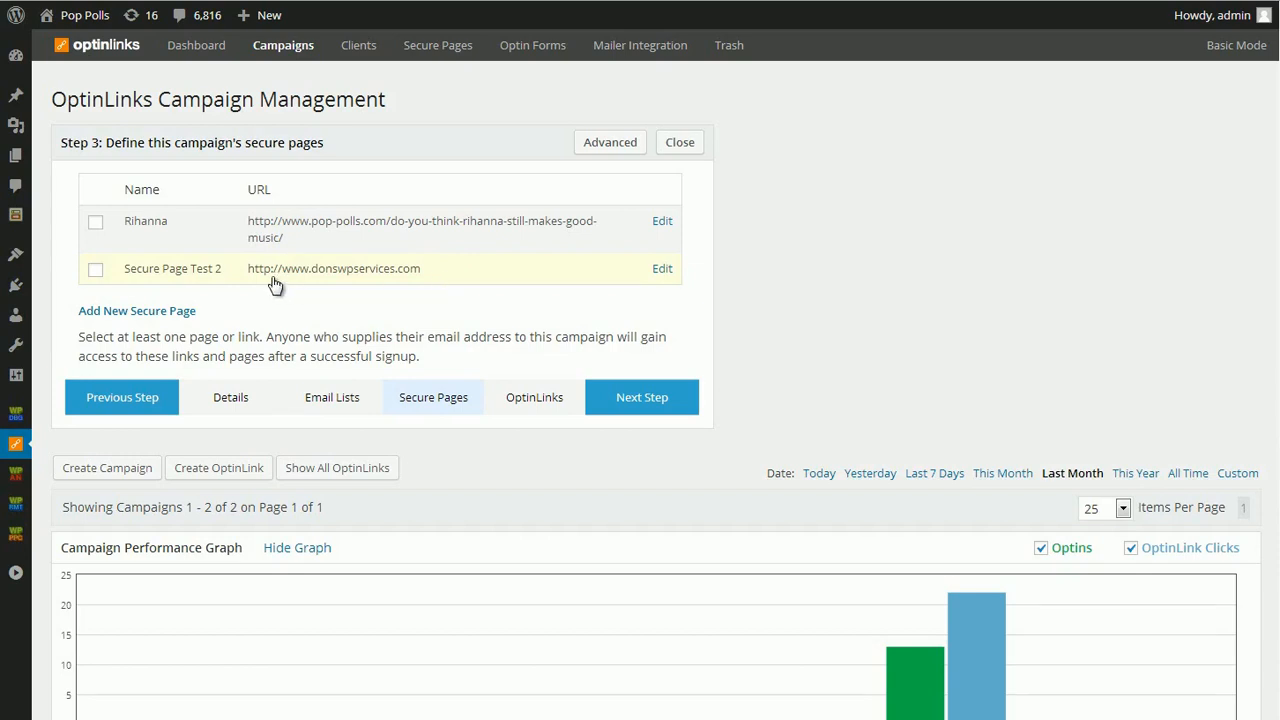
left_click(148, 313)
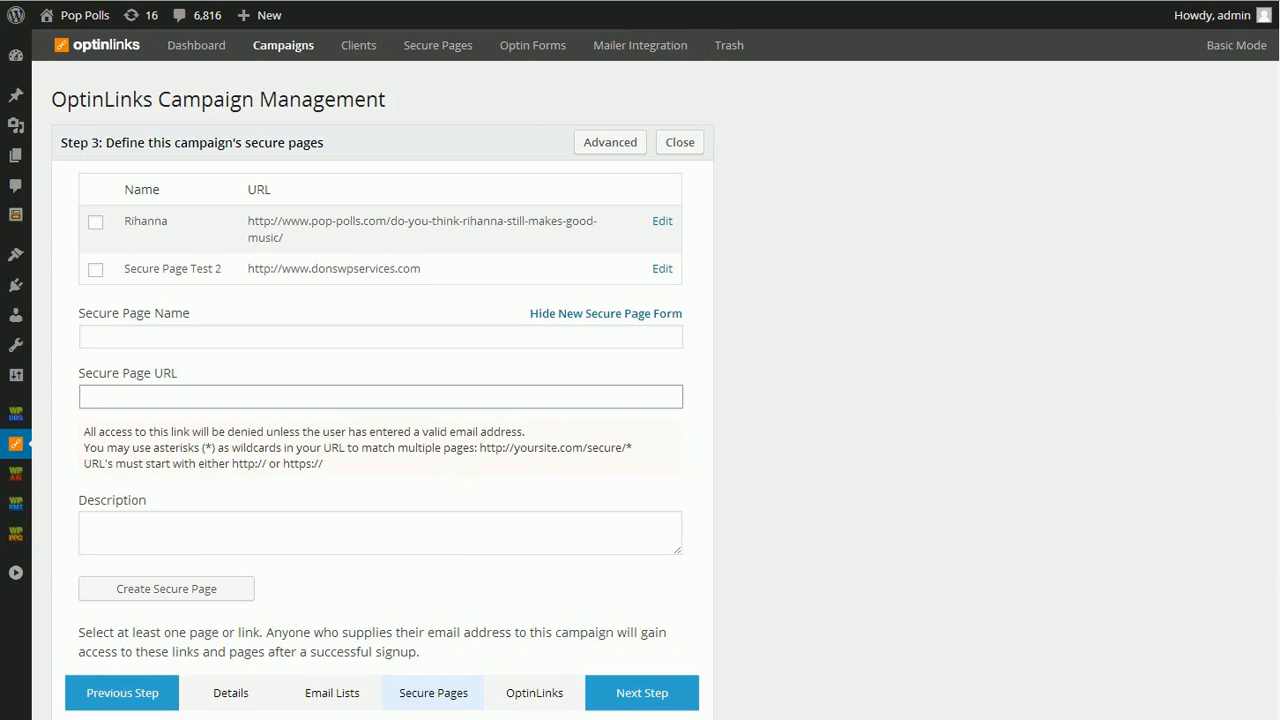
- Proceed to the OptinLink settings, keeping Rihanna as the target secure page and Default Optin Form as the optin form
left_click(560, 702)
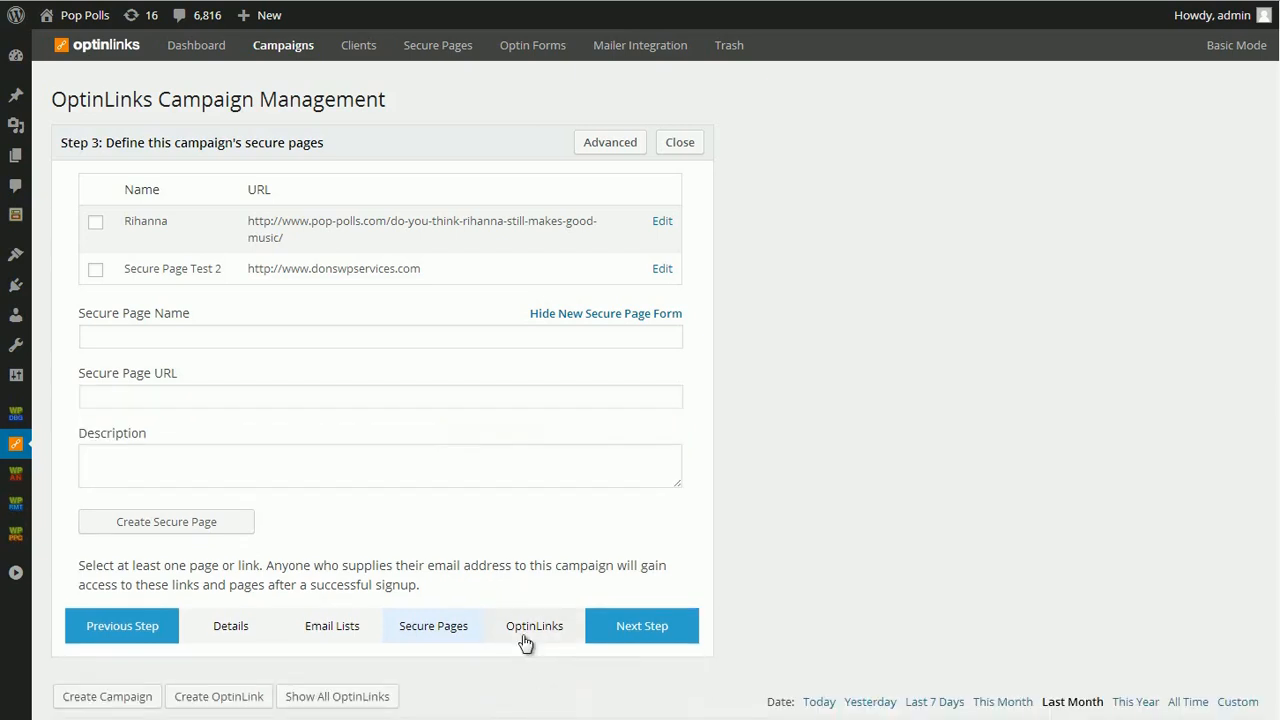
left_click(524, 636)
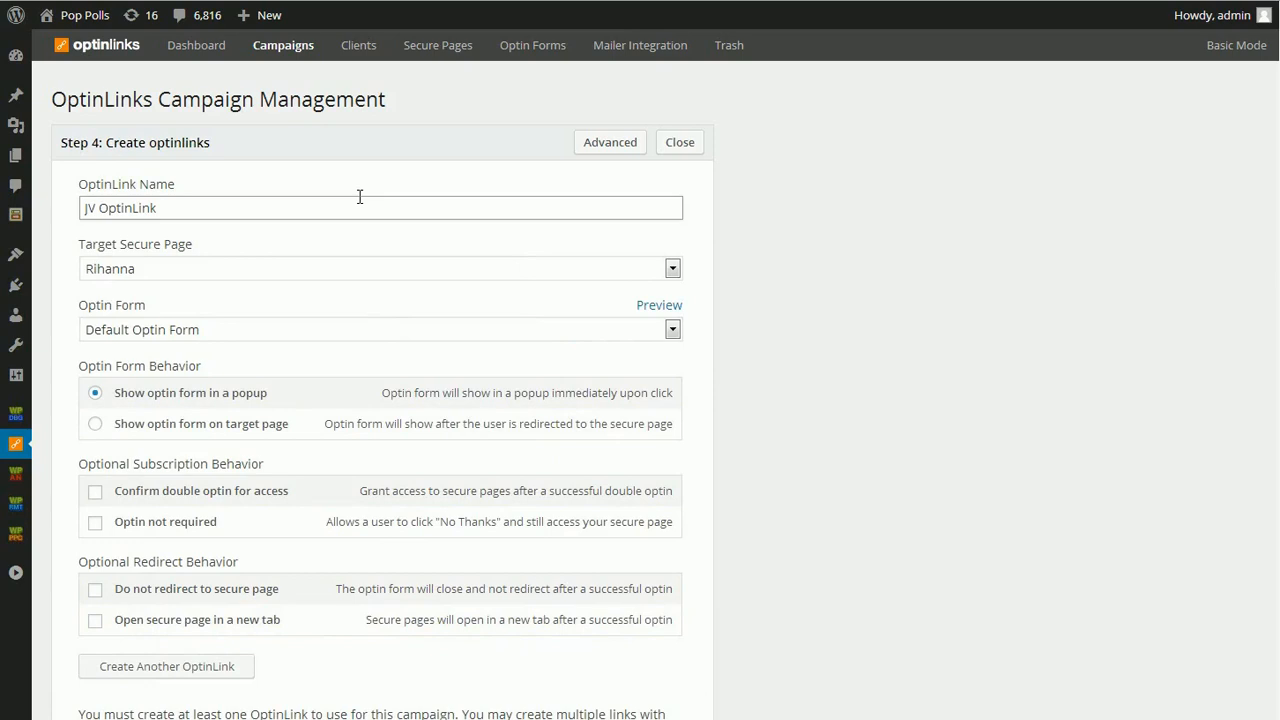
scroll(368, 306, "down", 1)
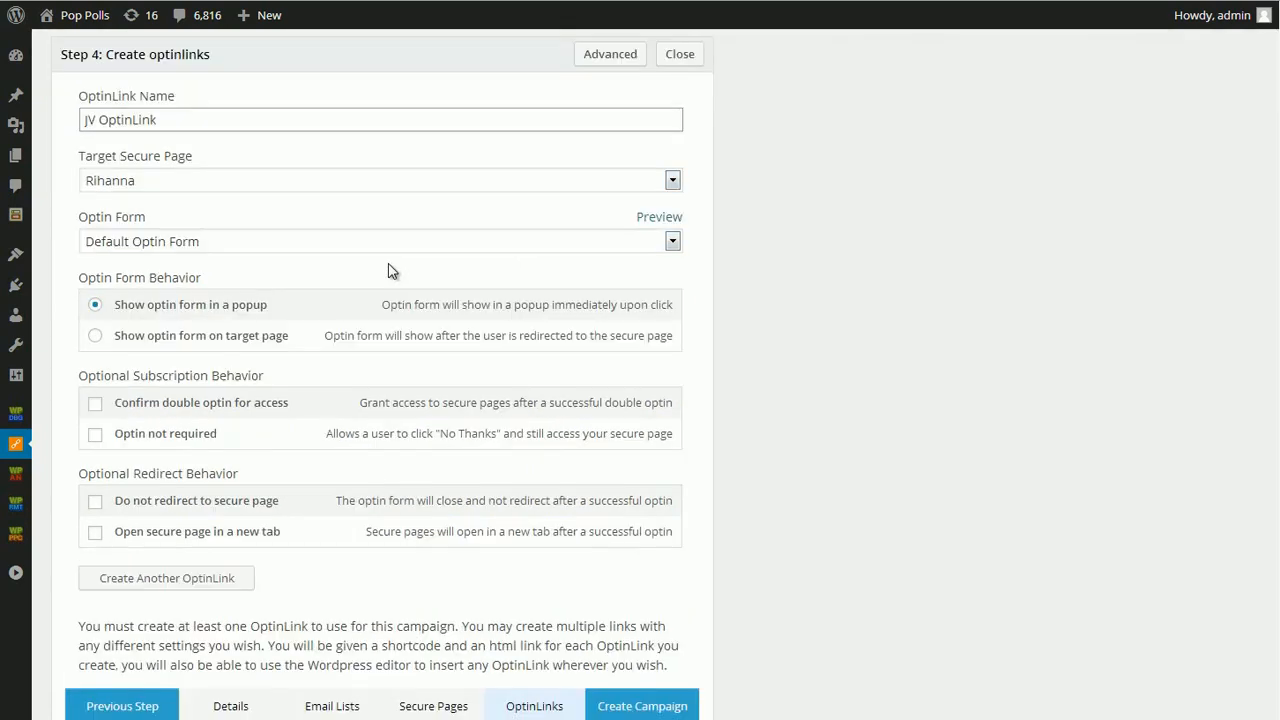
scroll(217, 214, "up", 1)
left_click(194, 270)
left_click(192, 272)
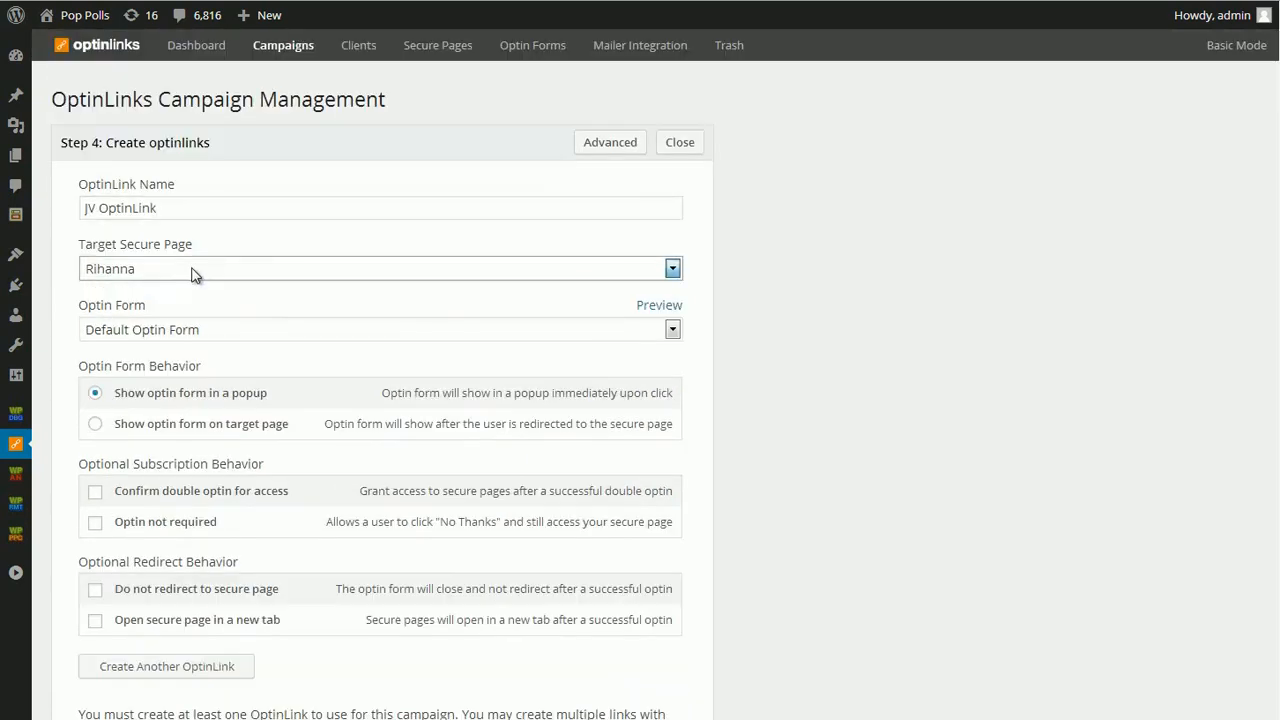
left_click(180, 334)
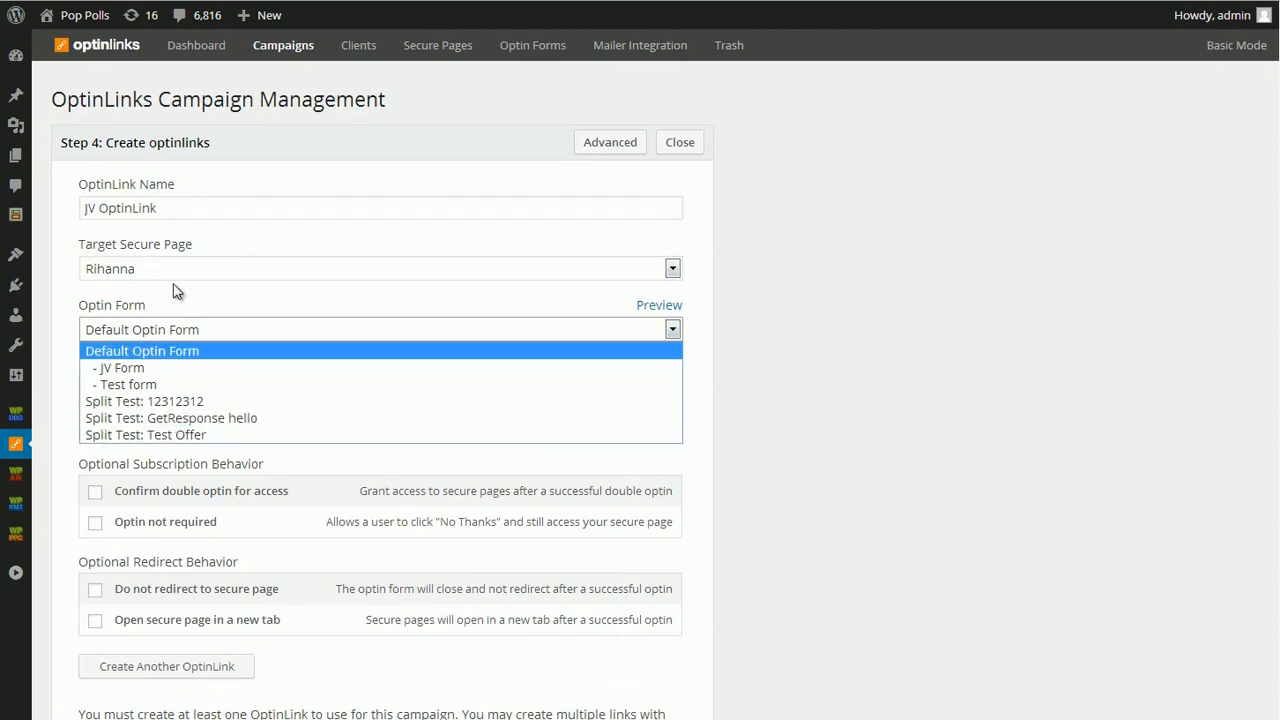
left_click(190, 332)
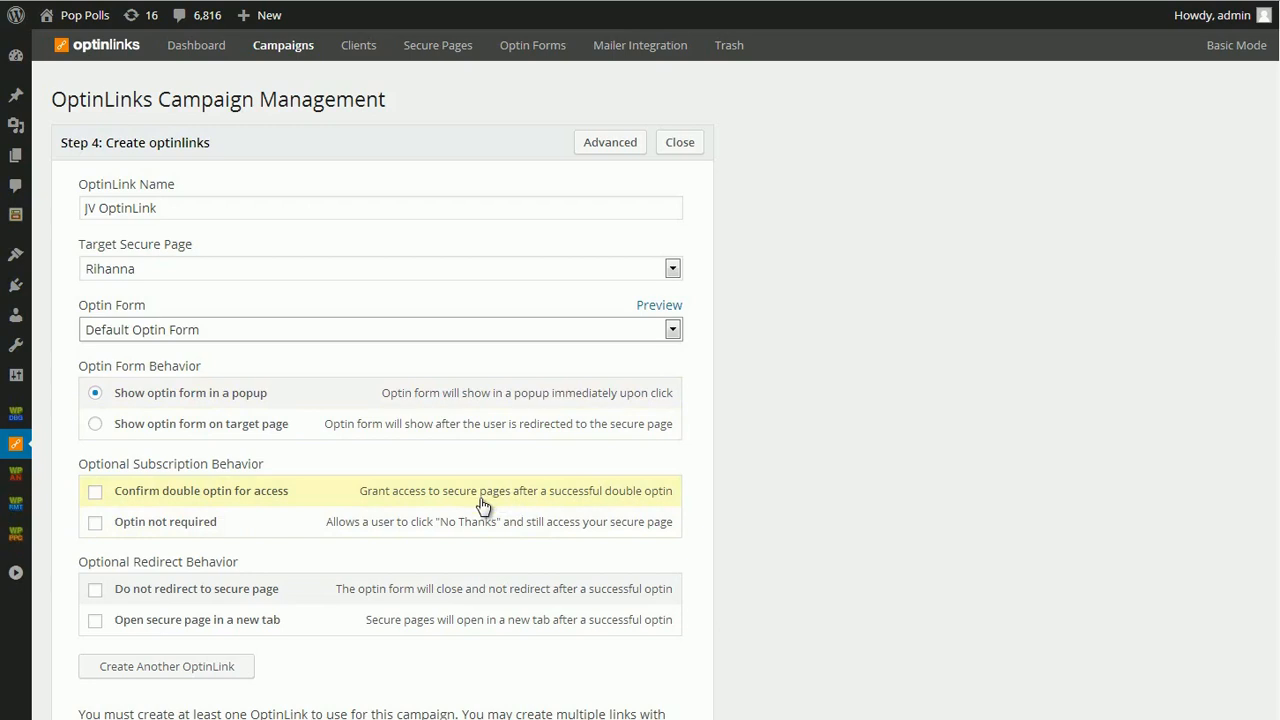
- Enable double optin confirmation and optin not required for the OptinLink, and try its no-redirect and new-tab redirect options
left_click(240, 490)
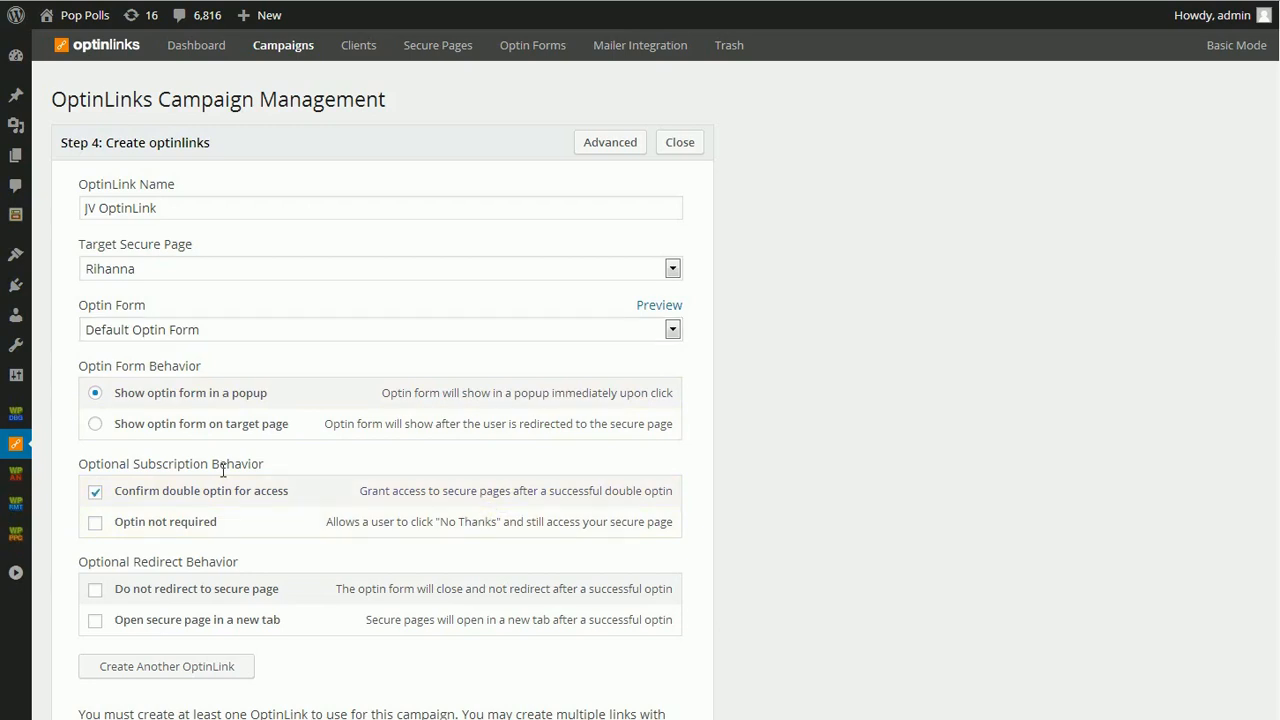
left_click(202, 531)
left_click(201, 592)
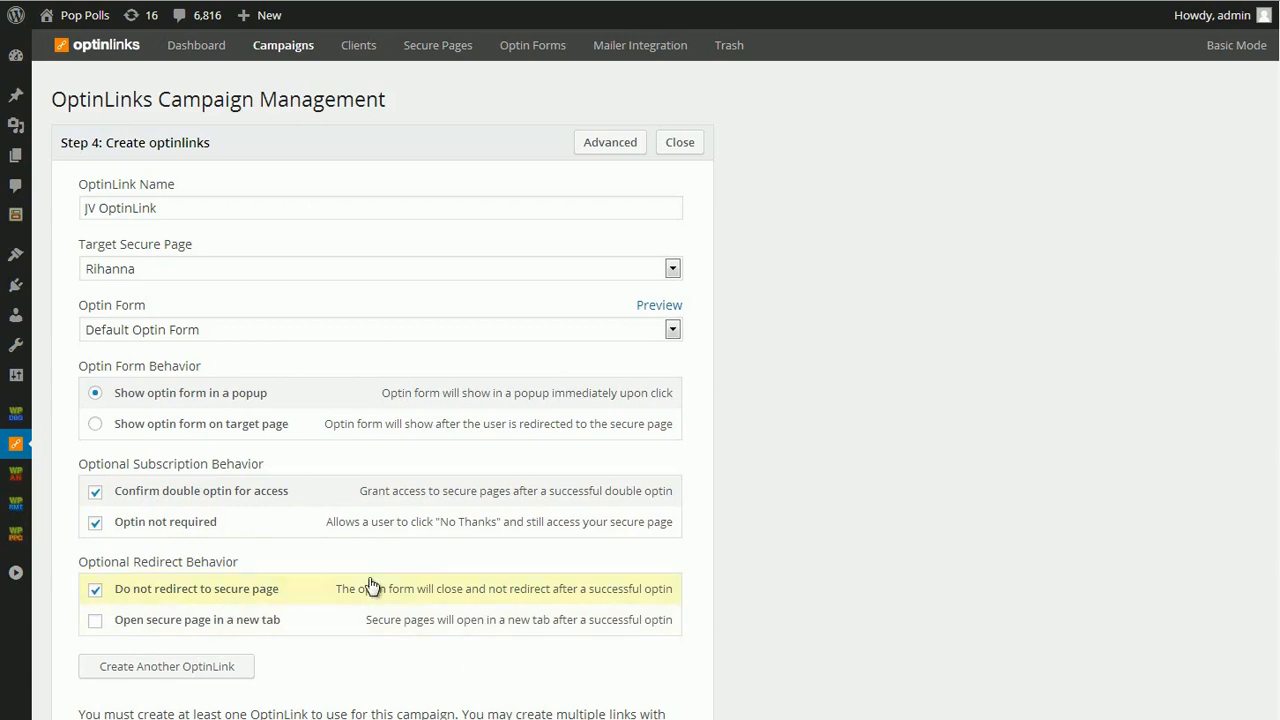
left_click(322, 627)
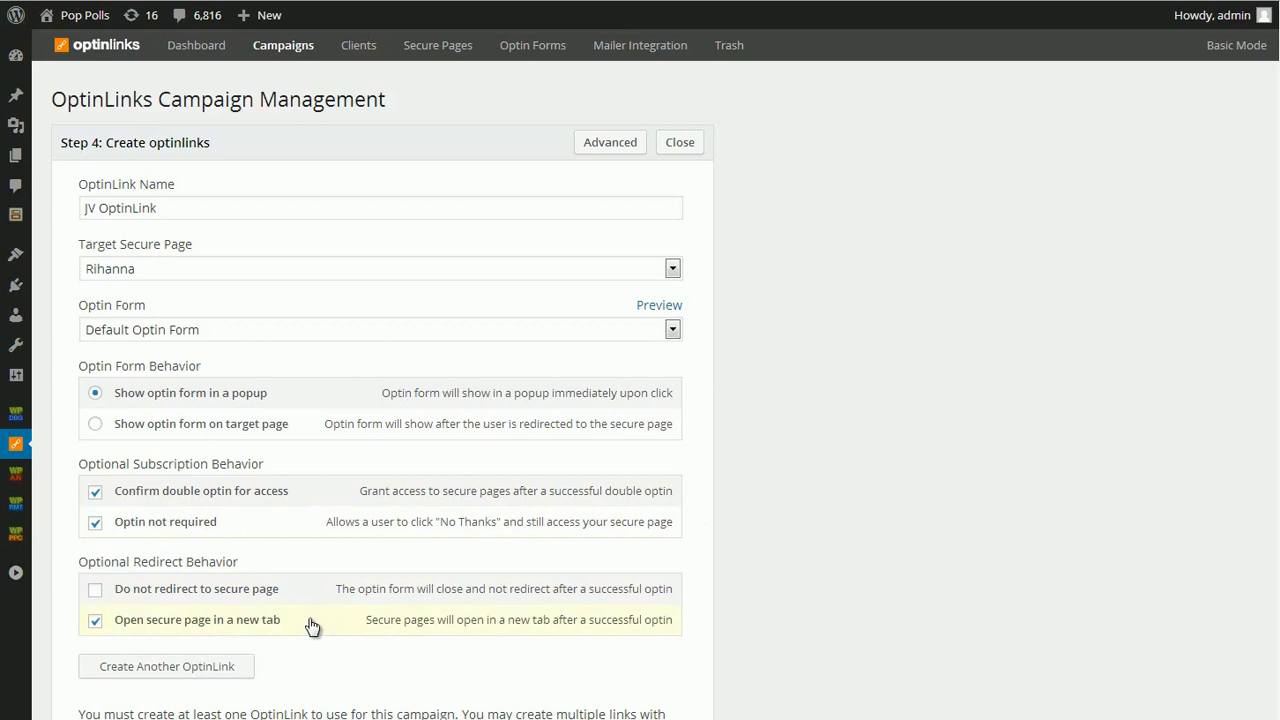
left_click(227, 599)
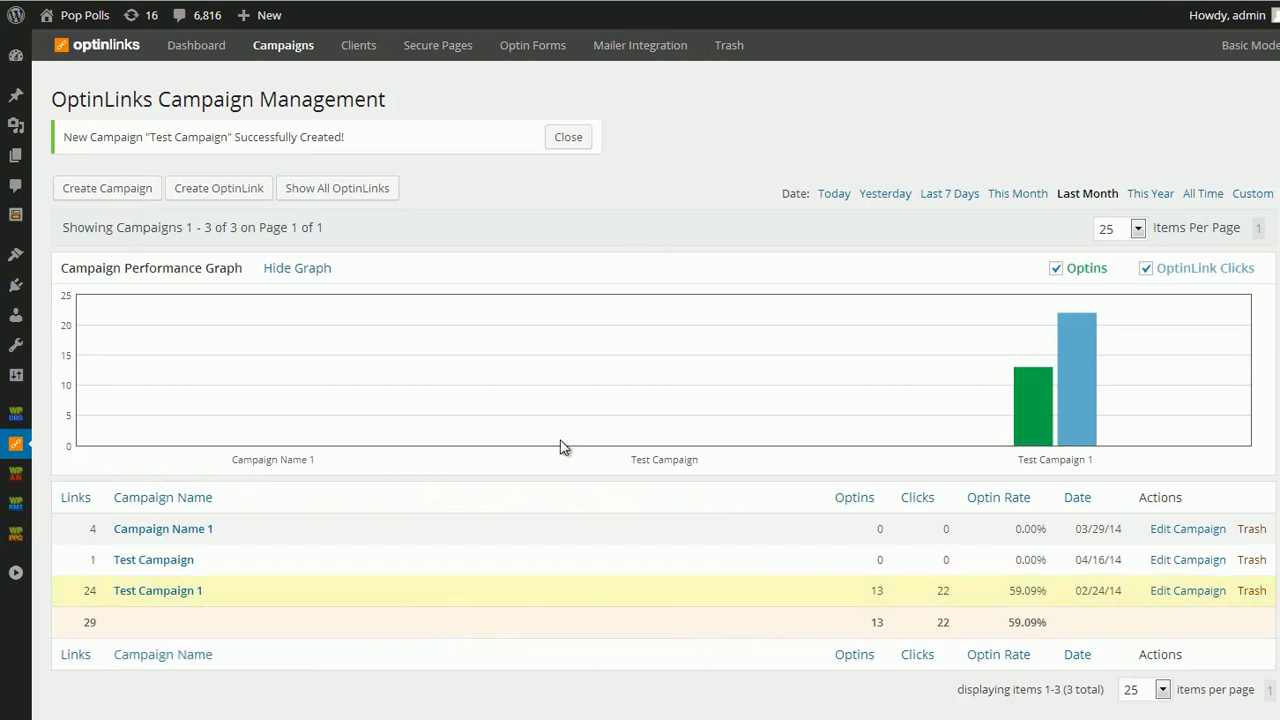
- Dismiss the campaign creation notice and show all OptinLinks beneath their campaigns
left_click(566, 139)
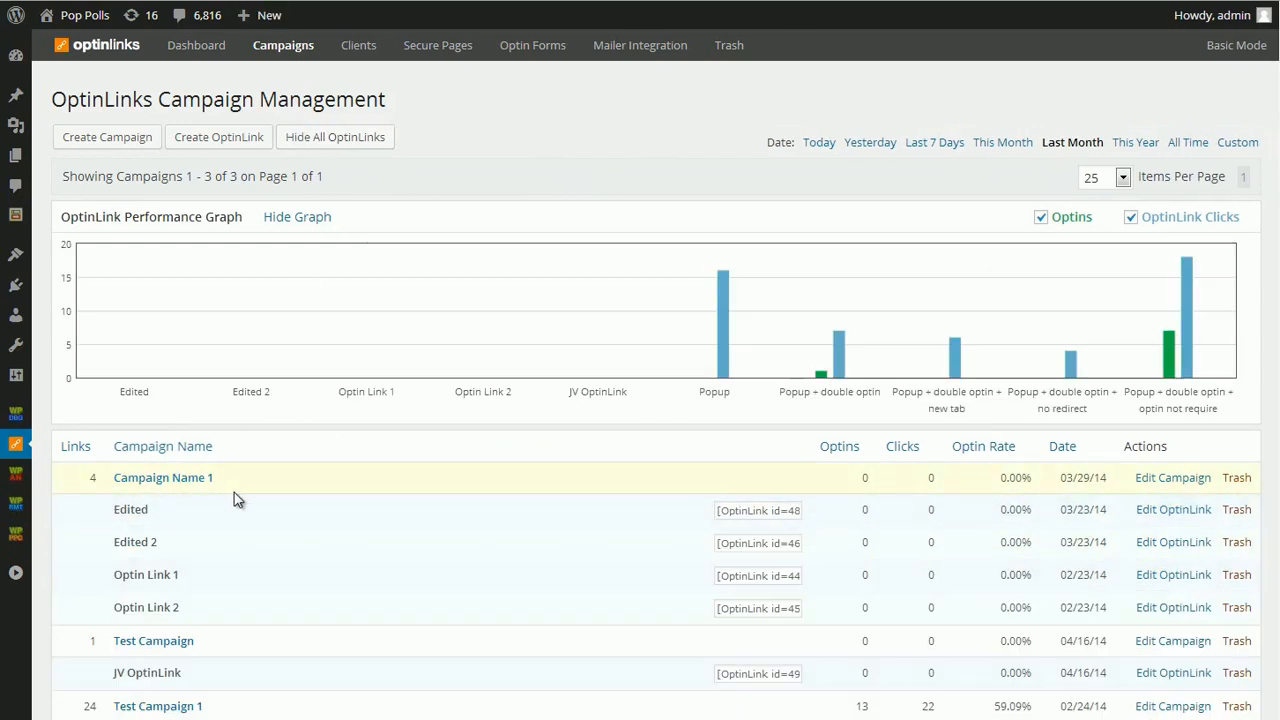
scroll(234, 492, "down", 1)
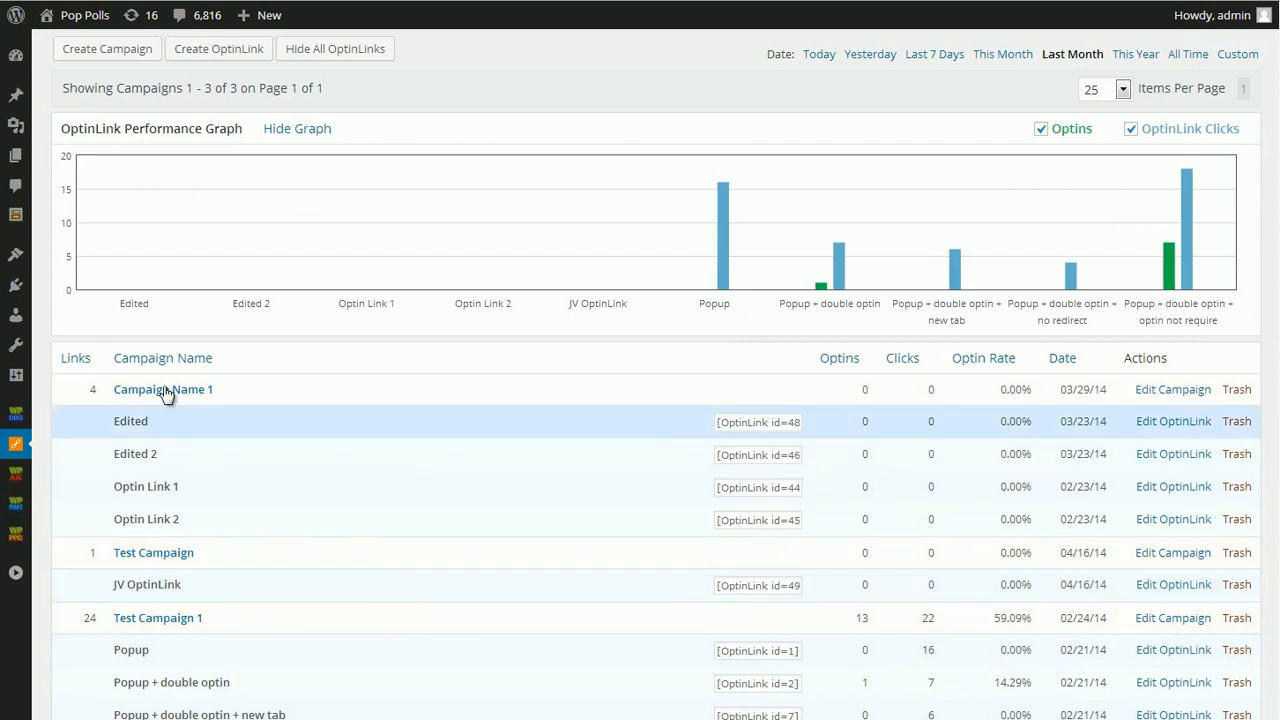
- Add a new WordPress page and insert the shortcode of the Edited 2 OptinLink from Campaign Name 1
mouse_move(12, 165)
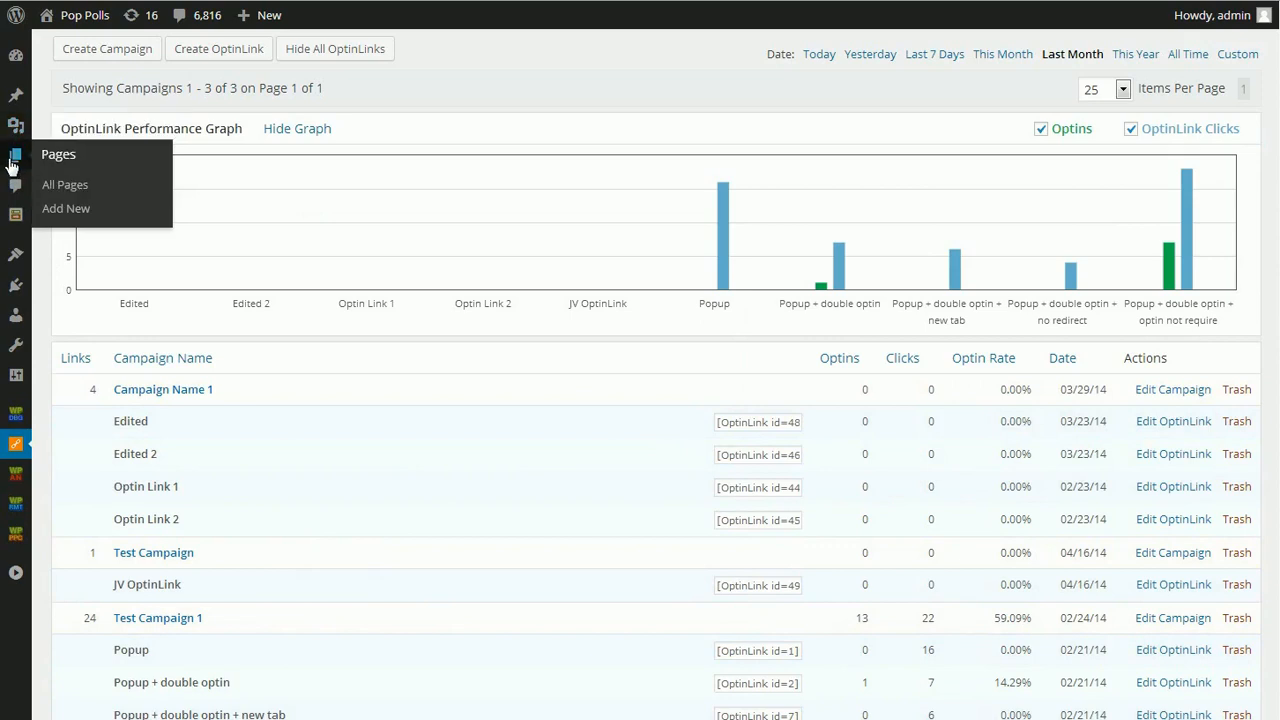
left_click(85, 210)
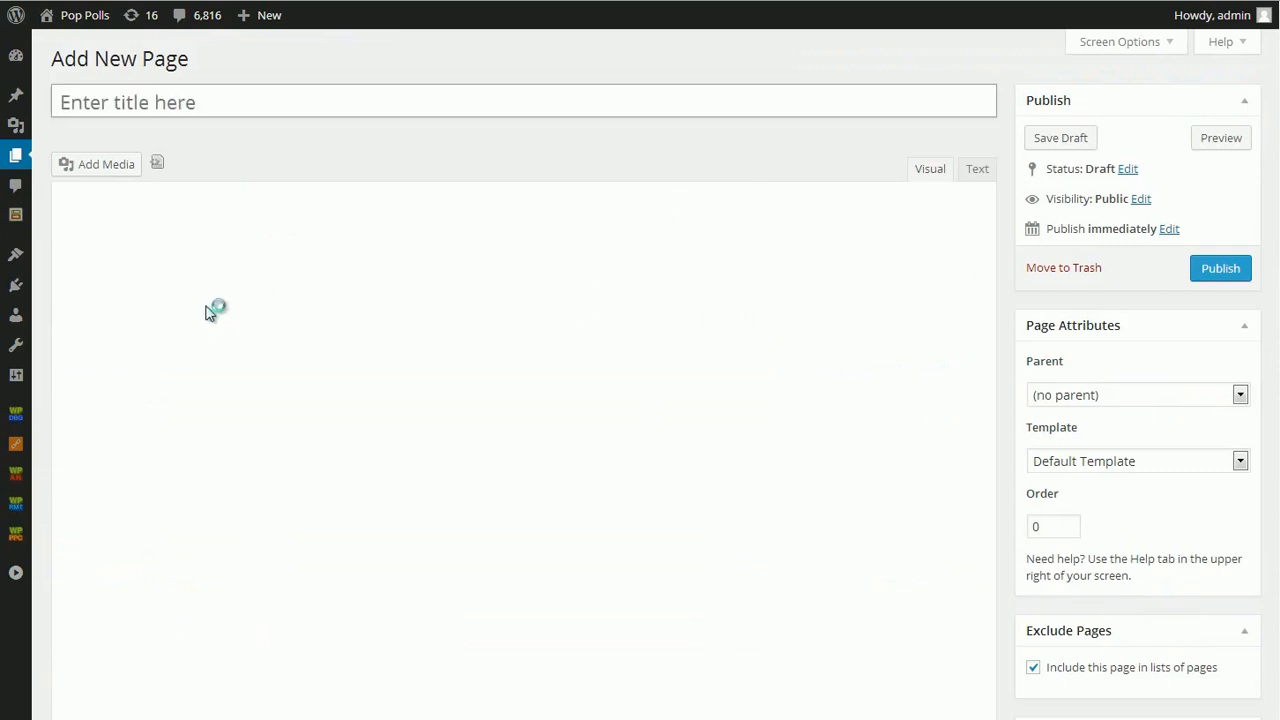
left_click(132, 250)
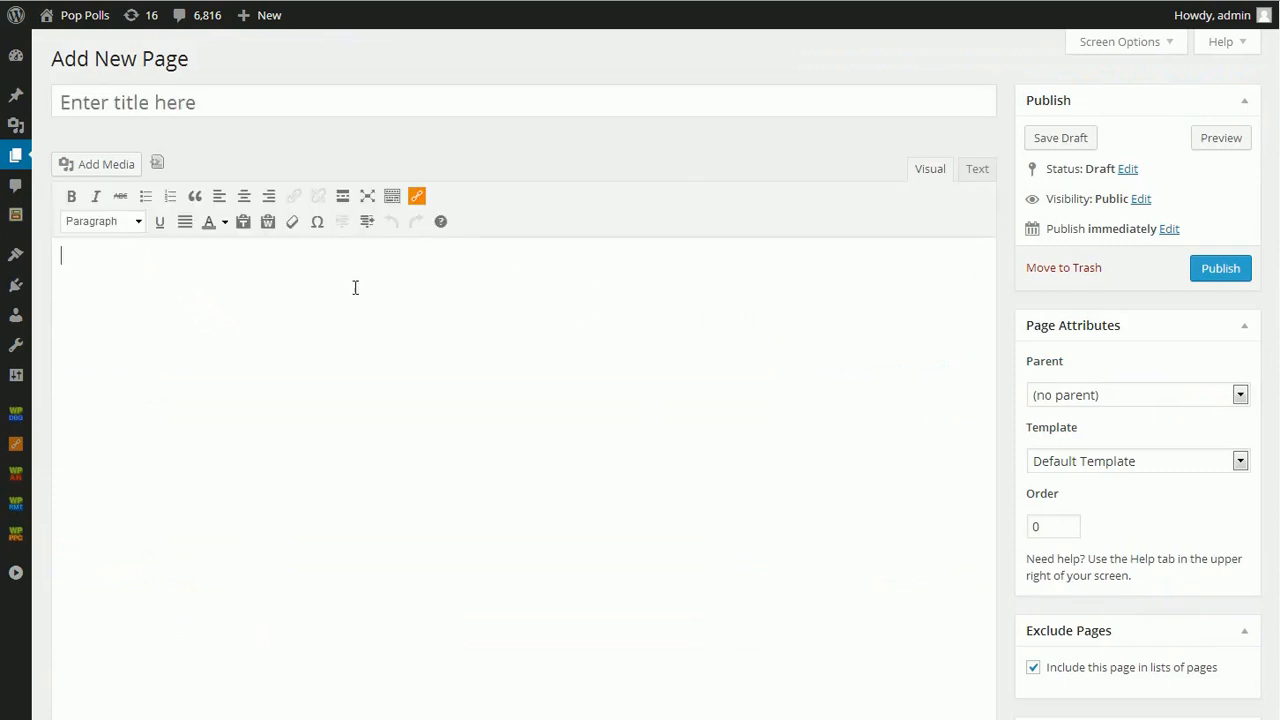
left_click(416, 198)
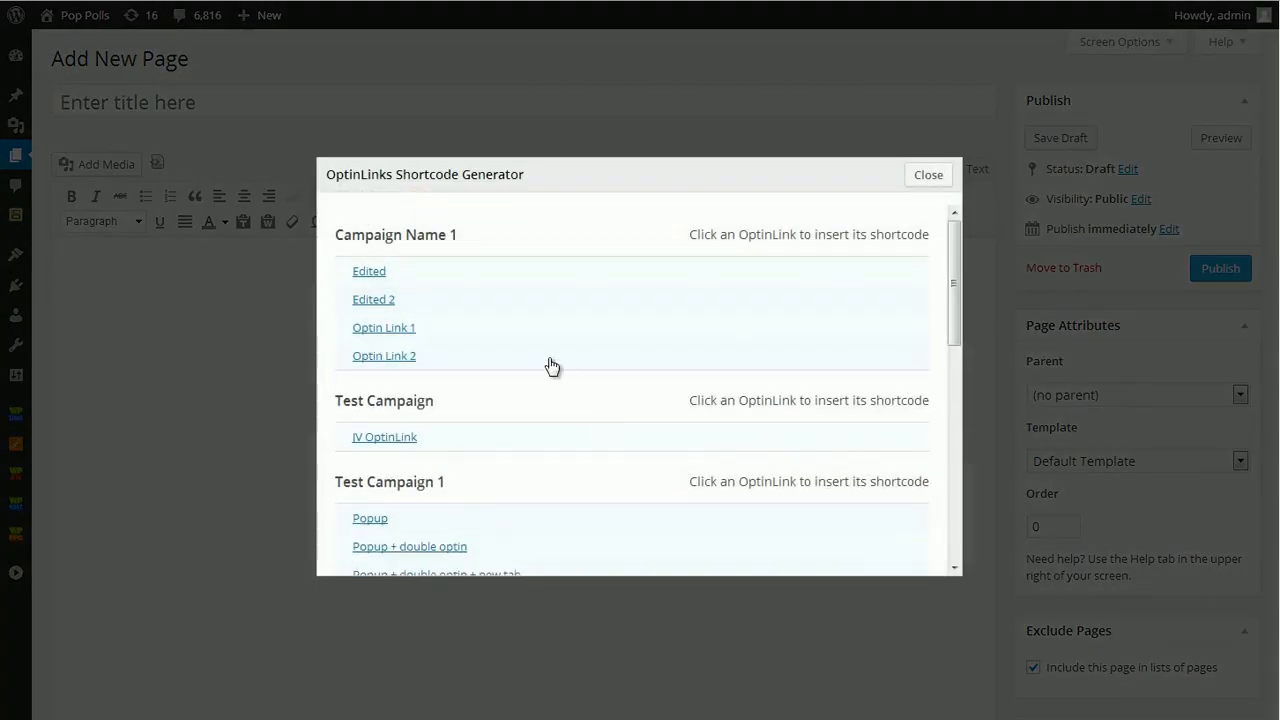
mouse_move(422, 343)
left_click(443, 314)
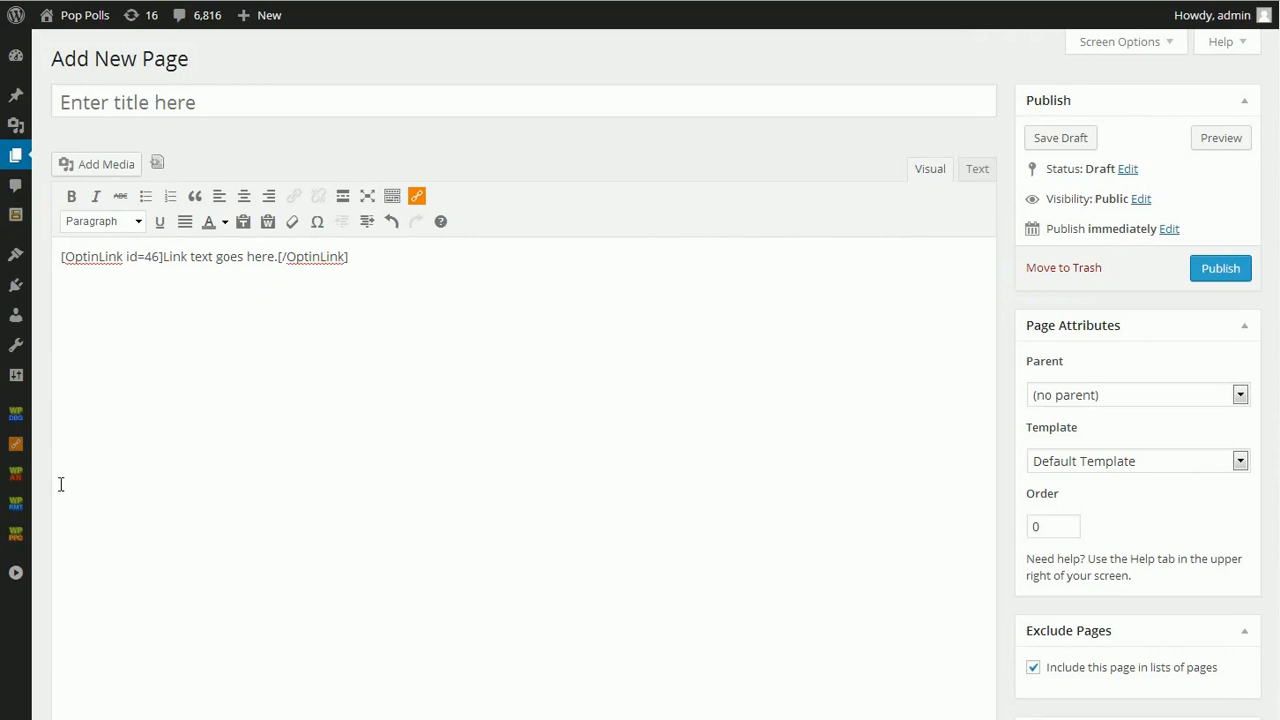
- Preview the new page and test its inserted OptinLink
left_click(1219, 142)
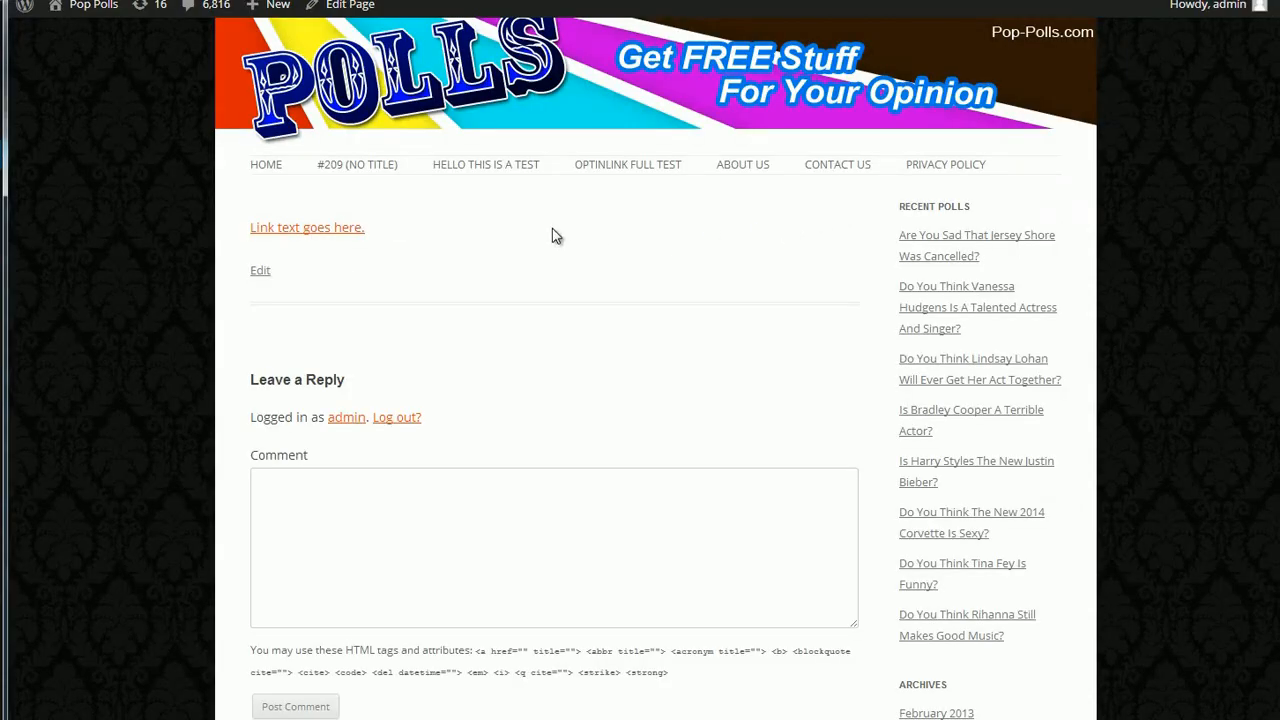
left_click(333, 230)
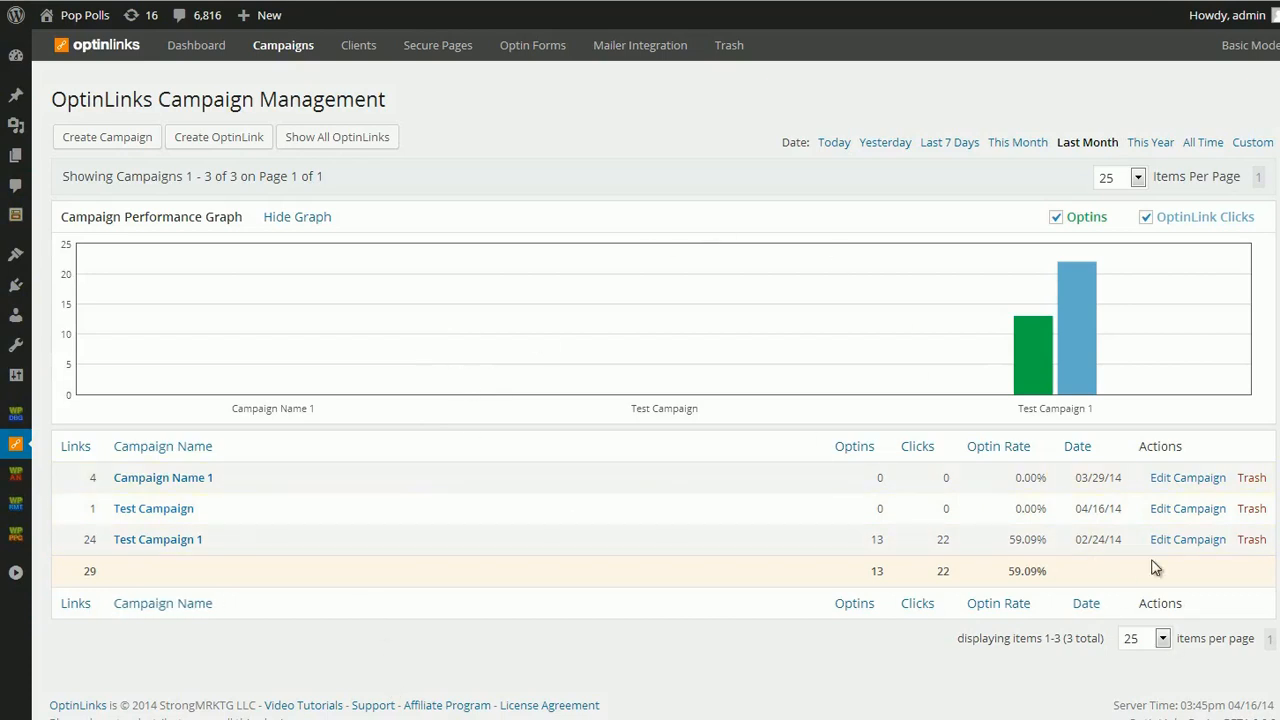
- Sort the campaigns by clicks and expand Test Campaign 1 to examine the performance of its OptinLinks
left_click(929, 449)
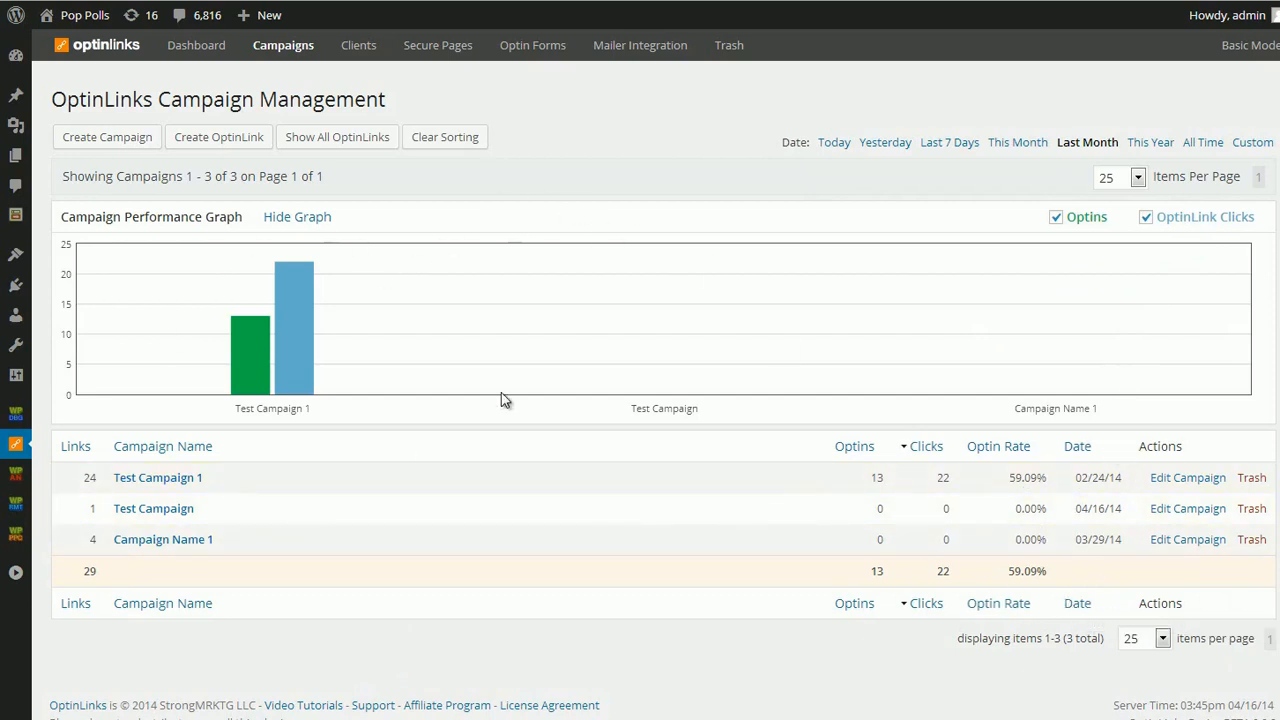
left_click(182, 480)
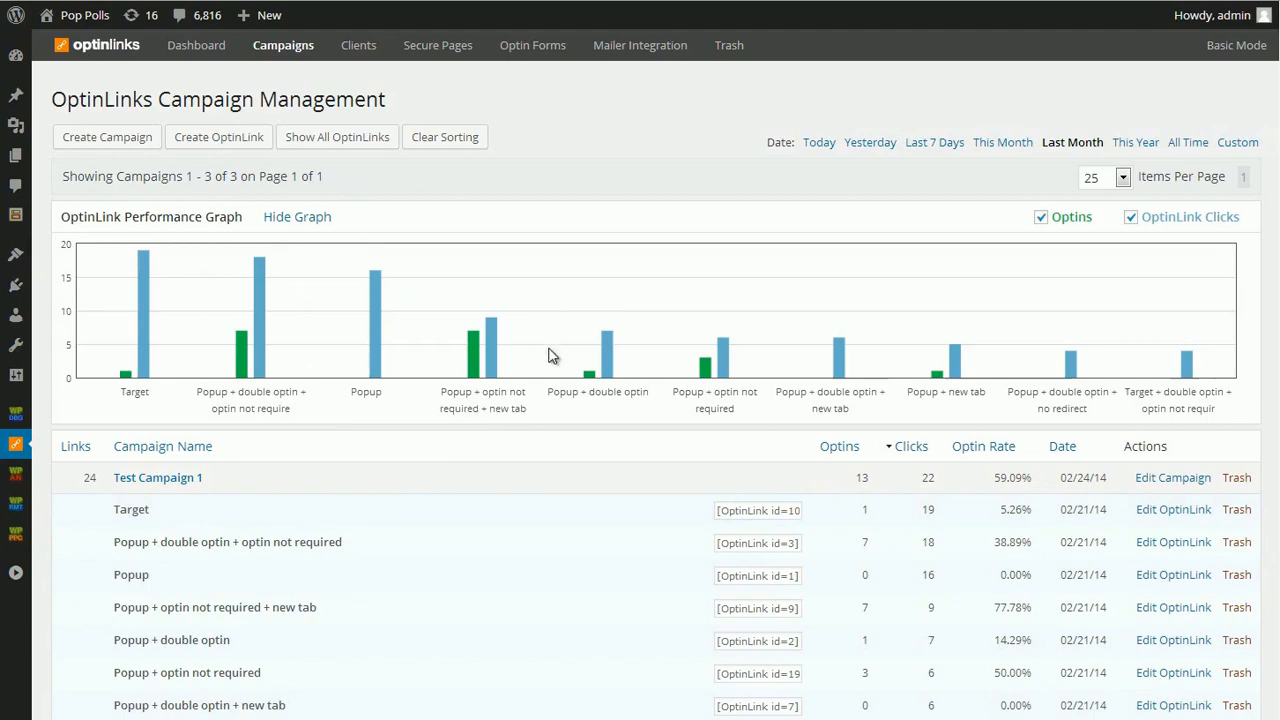
scroll(570, 375, "down", 5)
scroll(560, 450, "up", 5)
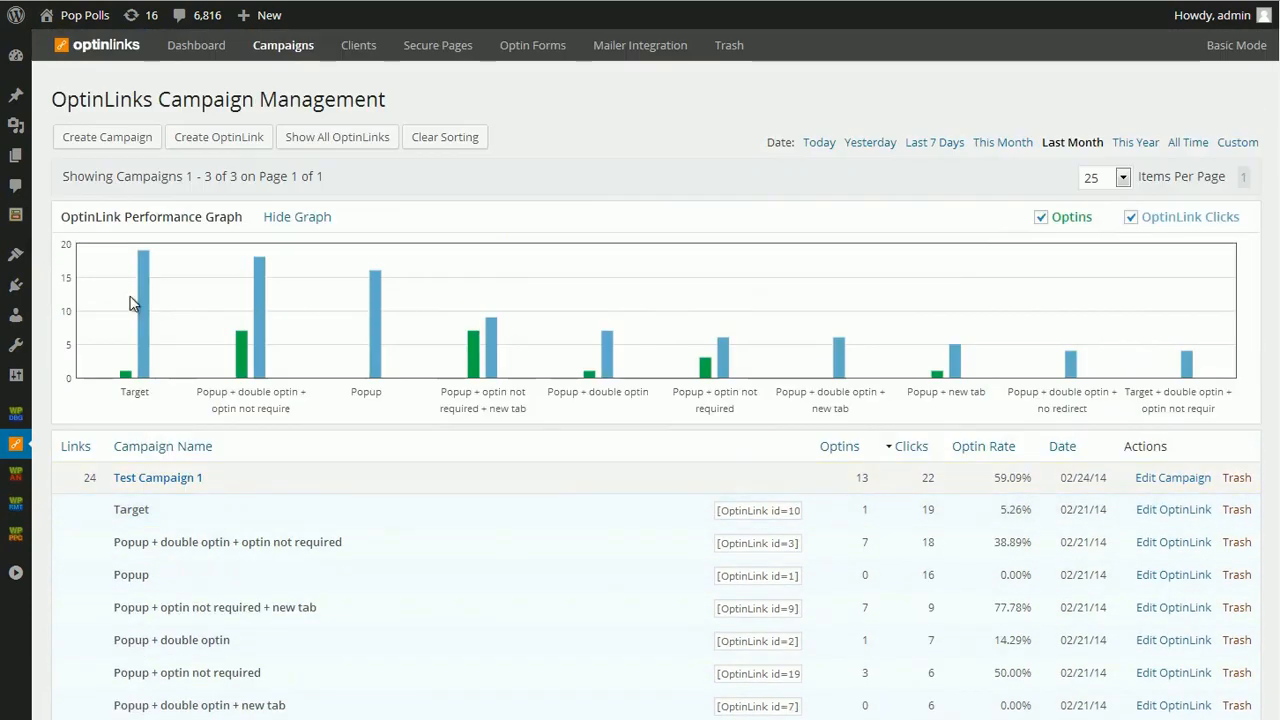
scroll(940, 370, "down", 6)
scroll(380, 620, "up", 7)
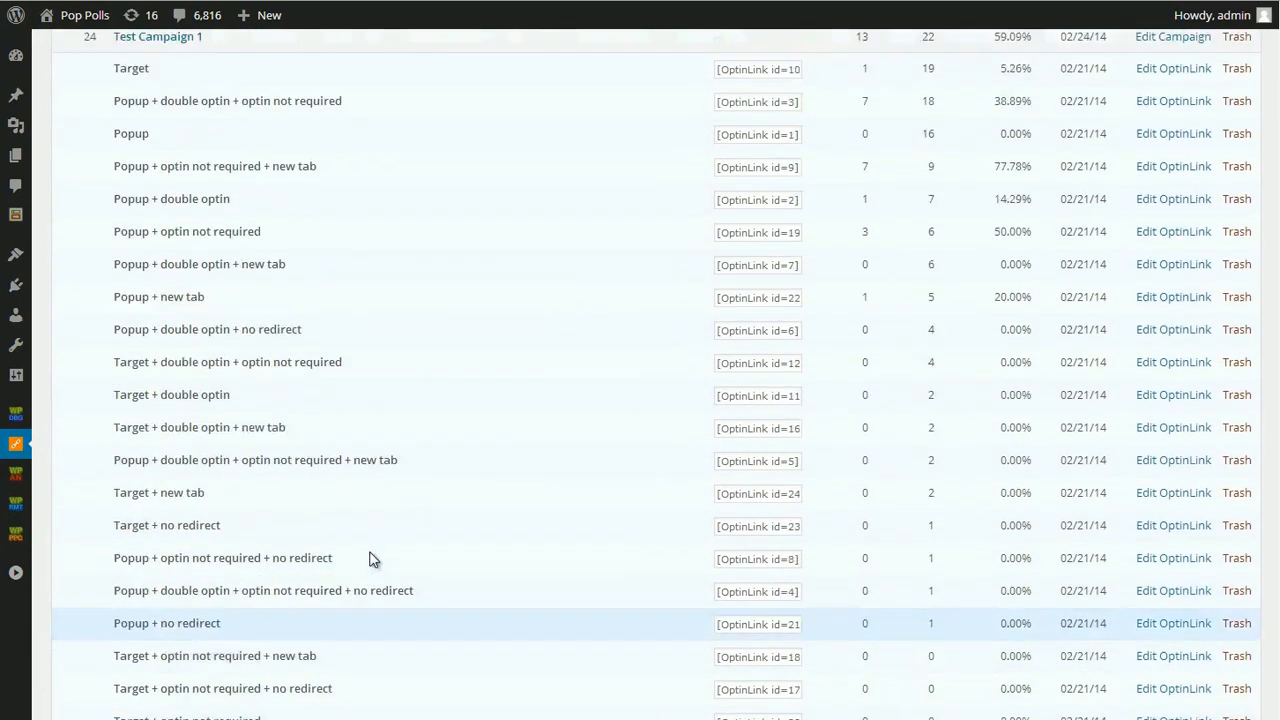
scroll(700, 560, "down", 7)
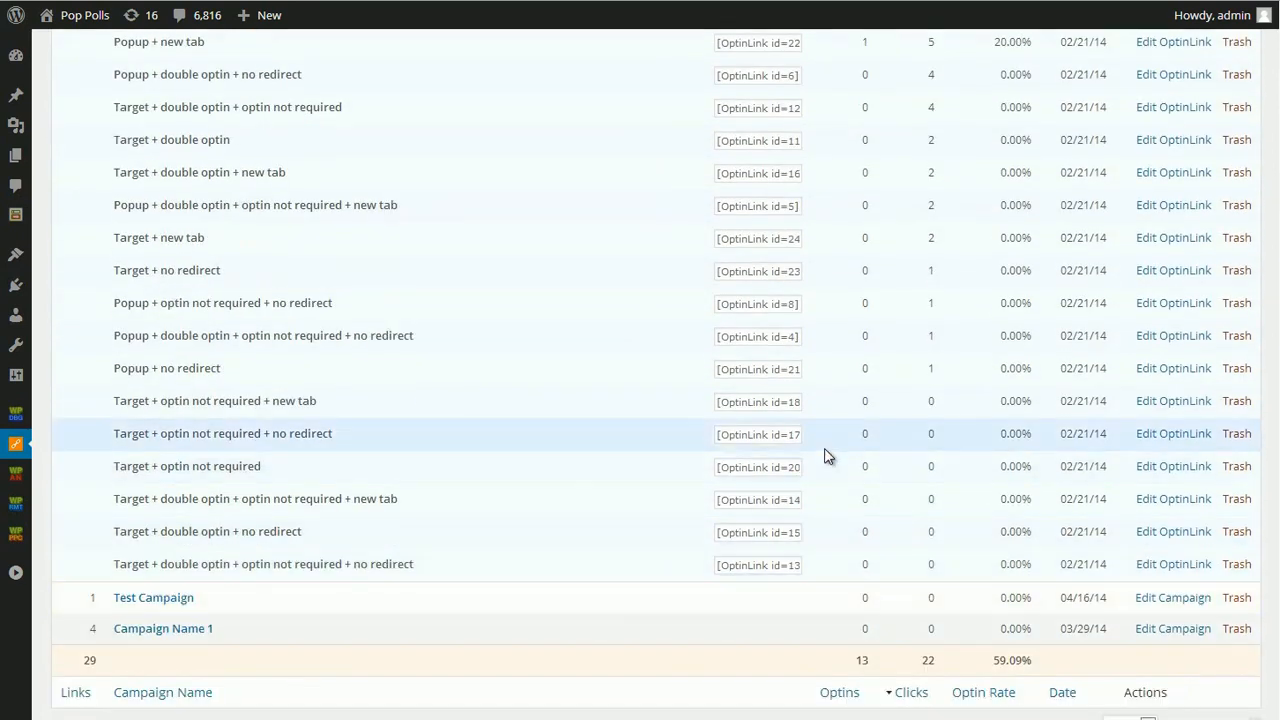
scroll(825, 456, "up", 7)
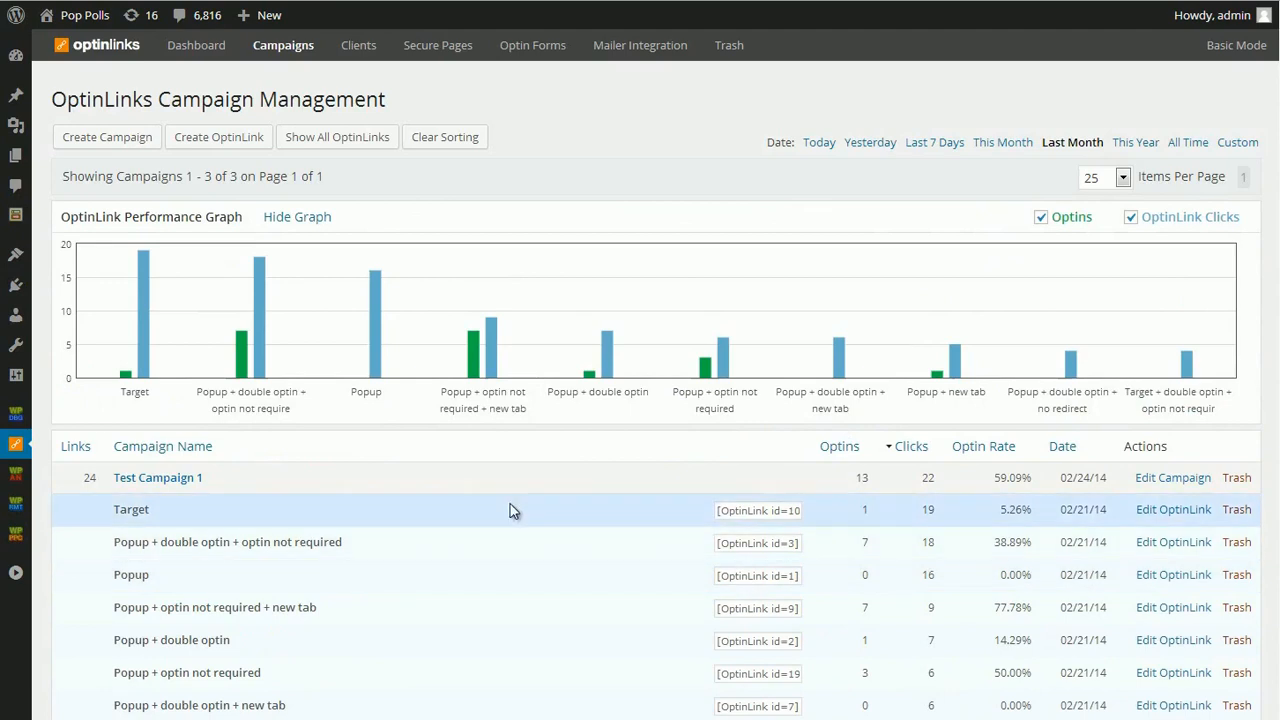
- Switch the campaign management to Advanced Mode and examine the additional OptinLink statistics
left_click(1237, 53)
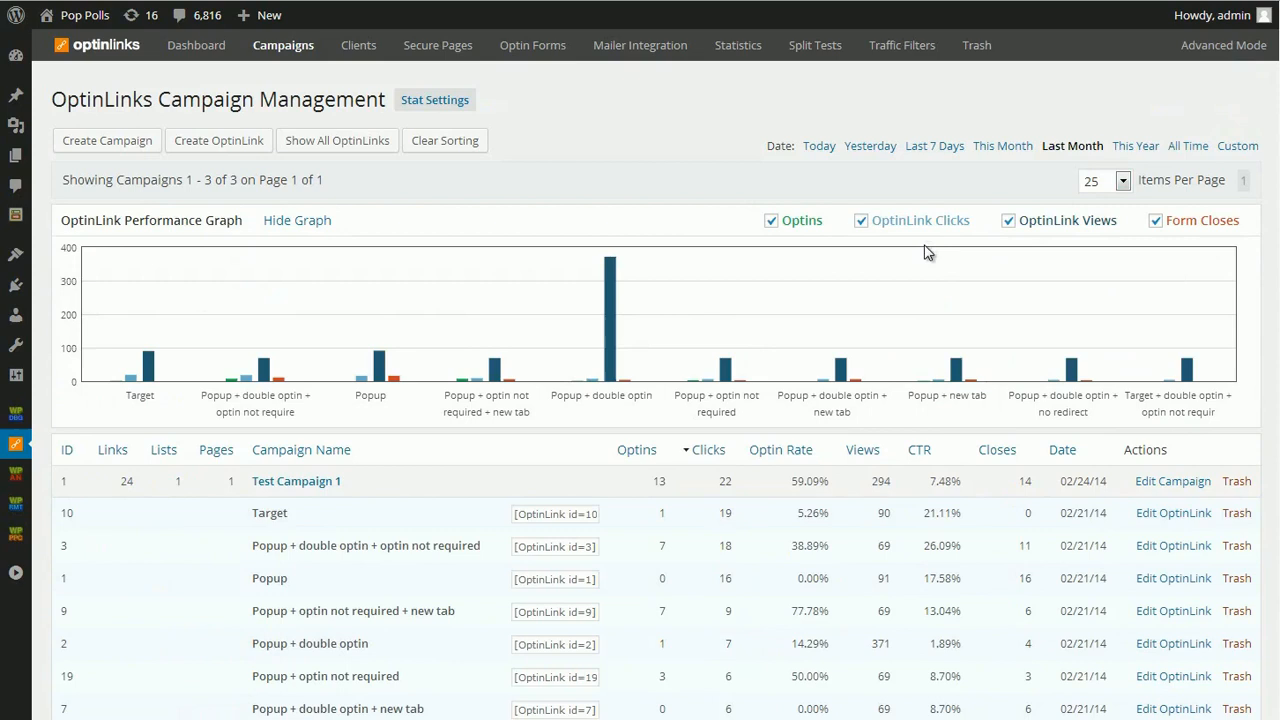
scroll(894, 263, "down", 4)
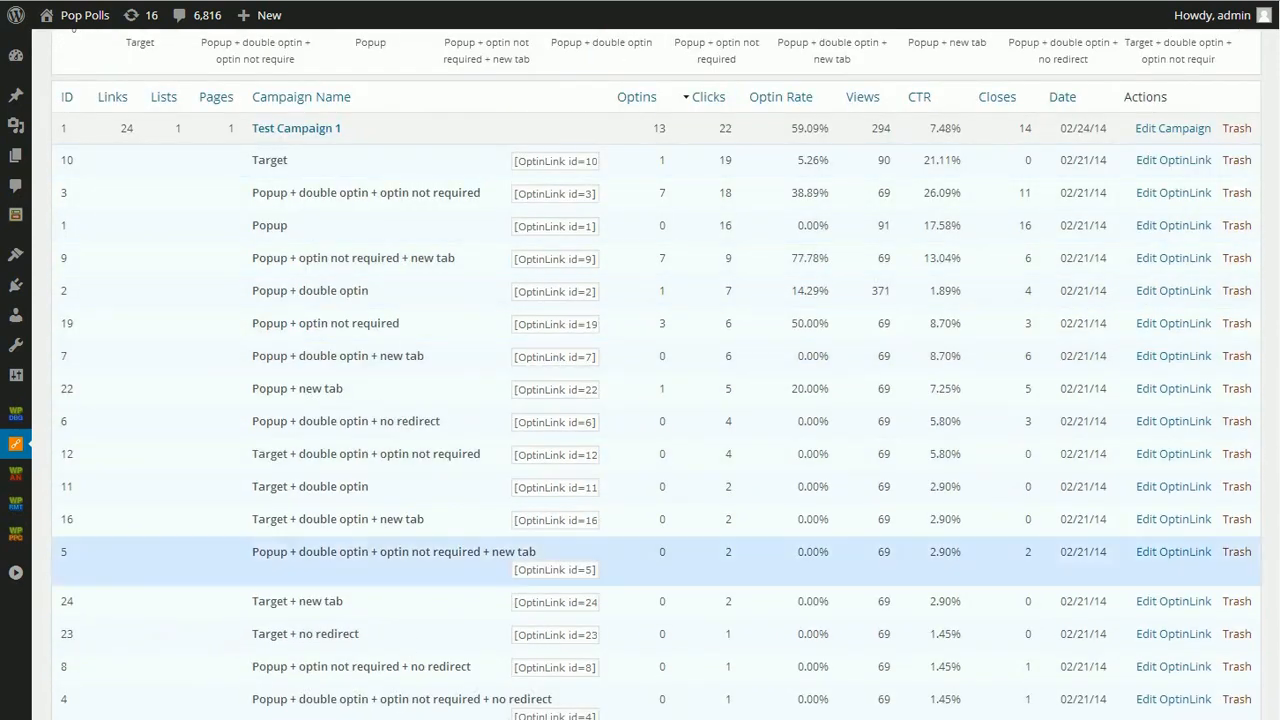
scroll(866, 435, "up", 3)
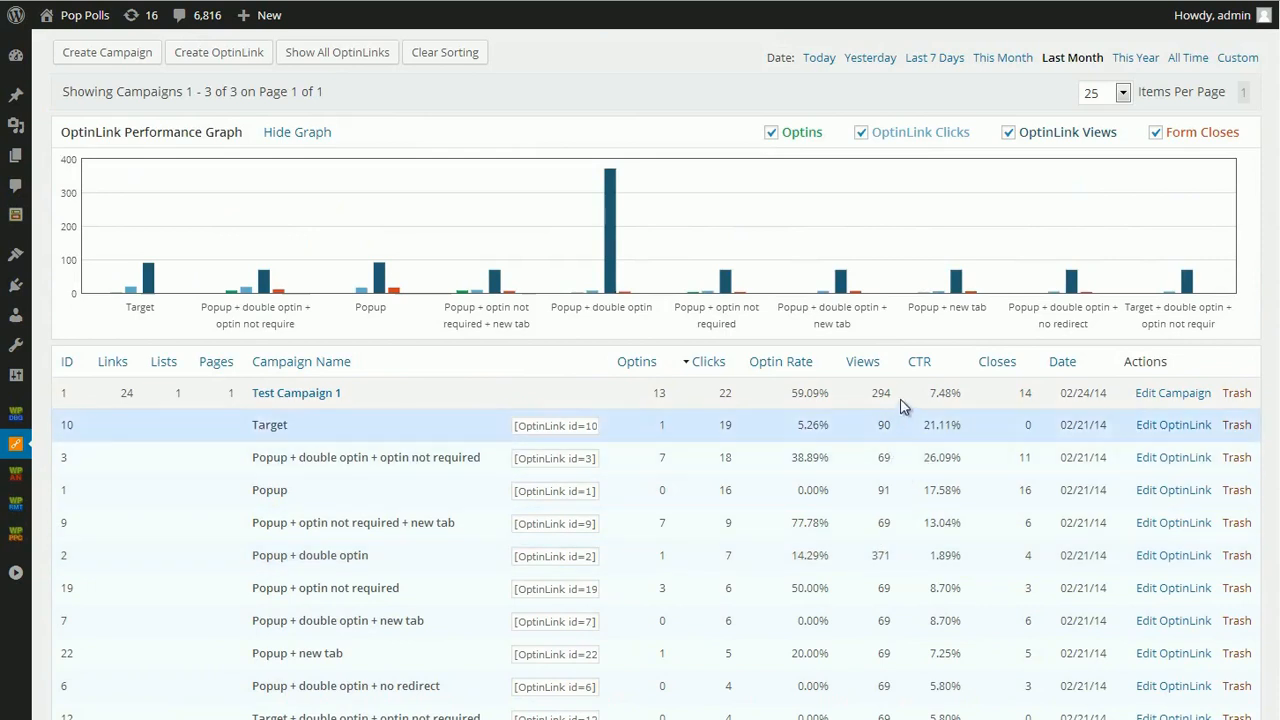
- Open the campaign statistic filtering settings and examine the traffic and unique filtering options alongside the campaign statistics
scroll(926, 470, "up", 2)
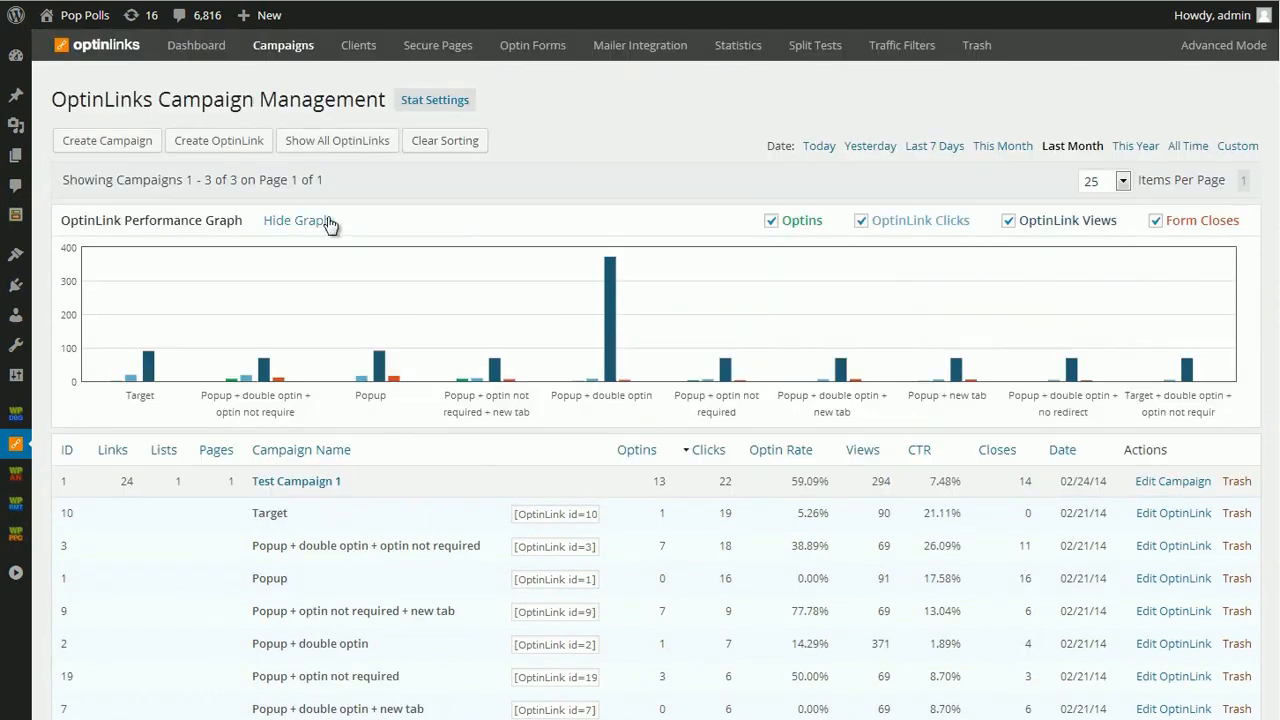
left_click(436, 100)
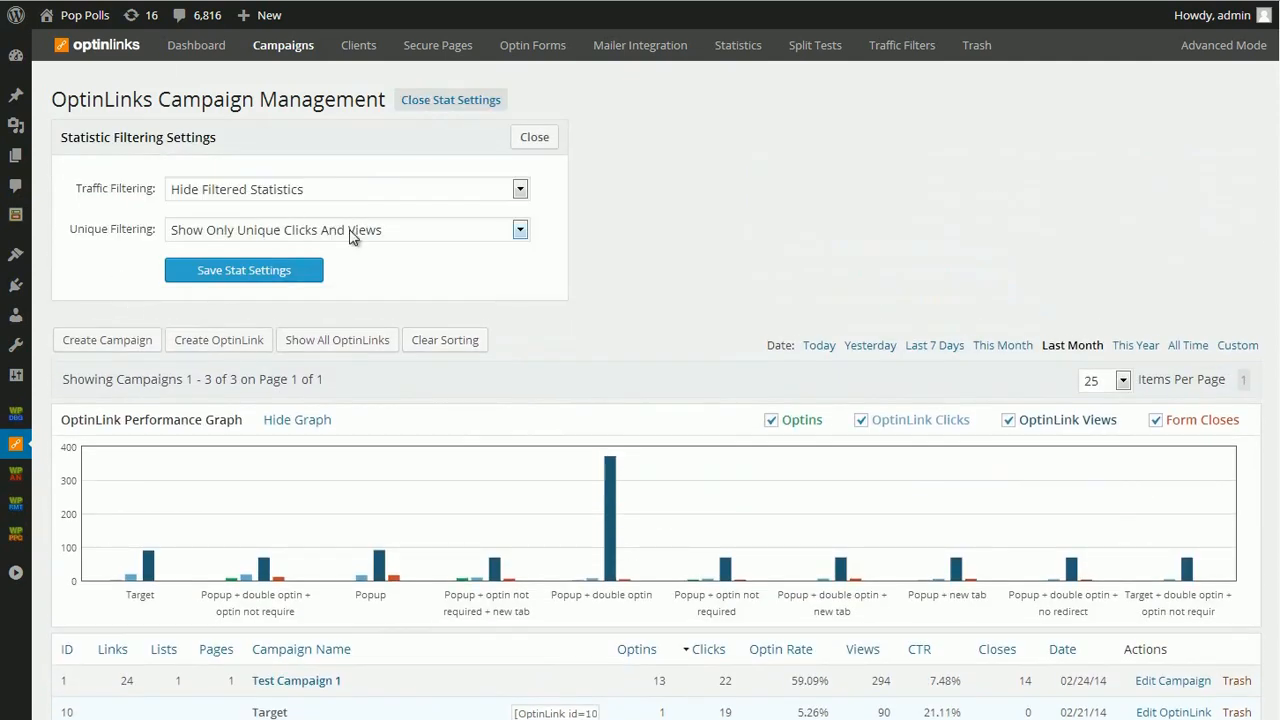
left_click(352, 236)
left_click(806, 214)
scroll(800, 414, "down", 3)
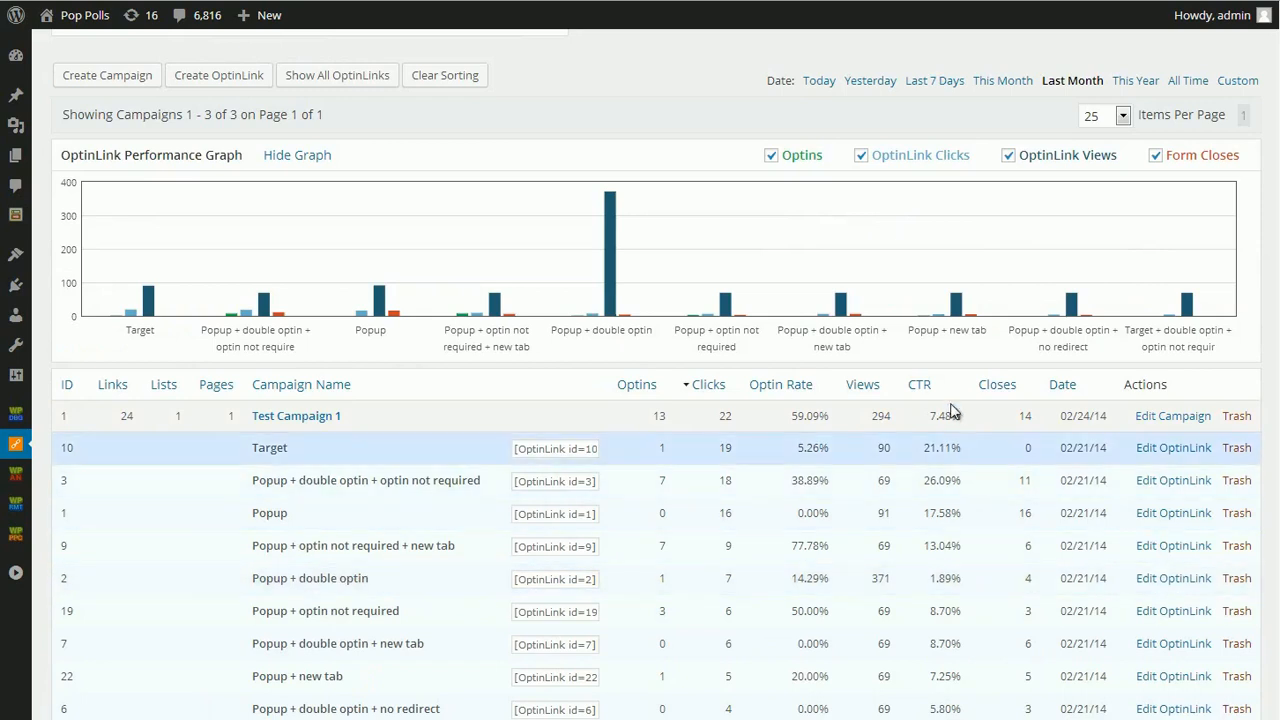
scroll(900, 585, "up", 1)
scroll(900, 590, "up", 2)
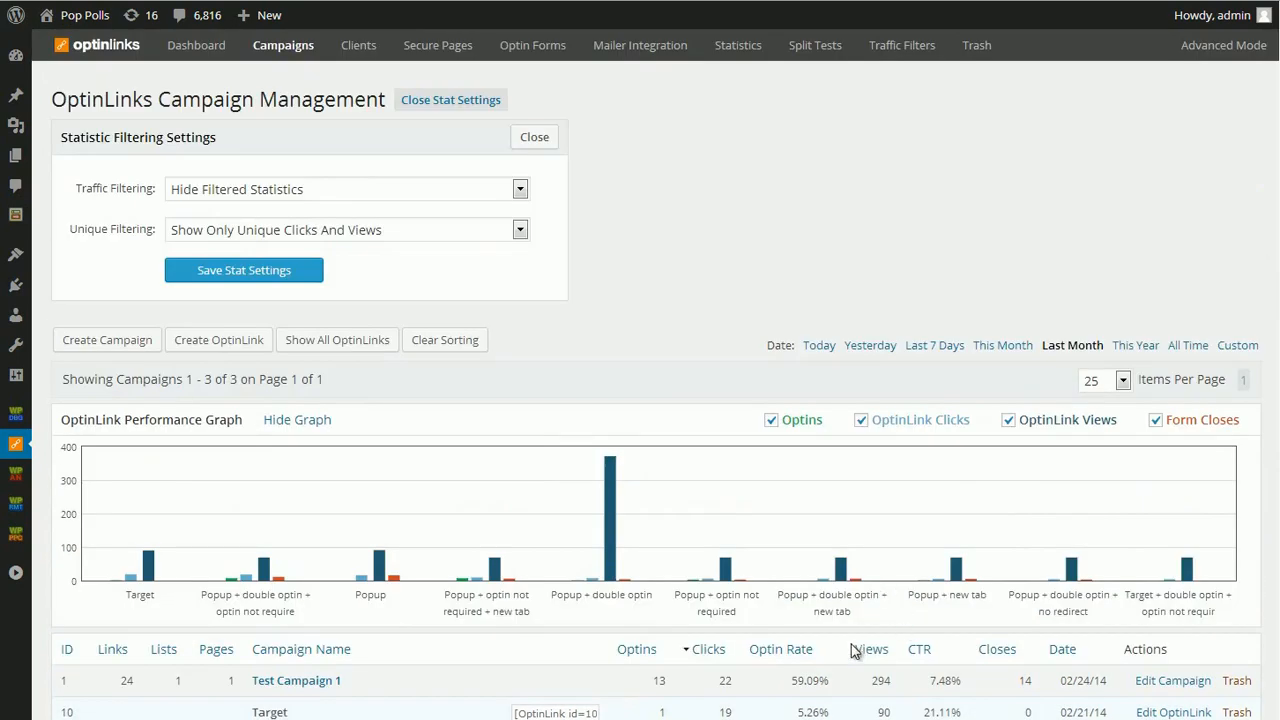
scroll(1005, 650, "down", 4)
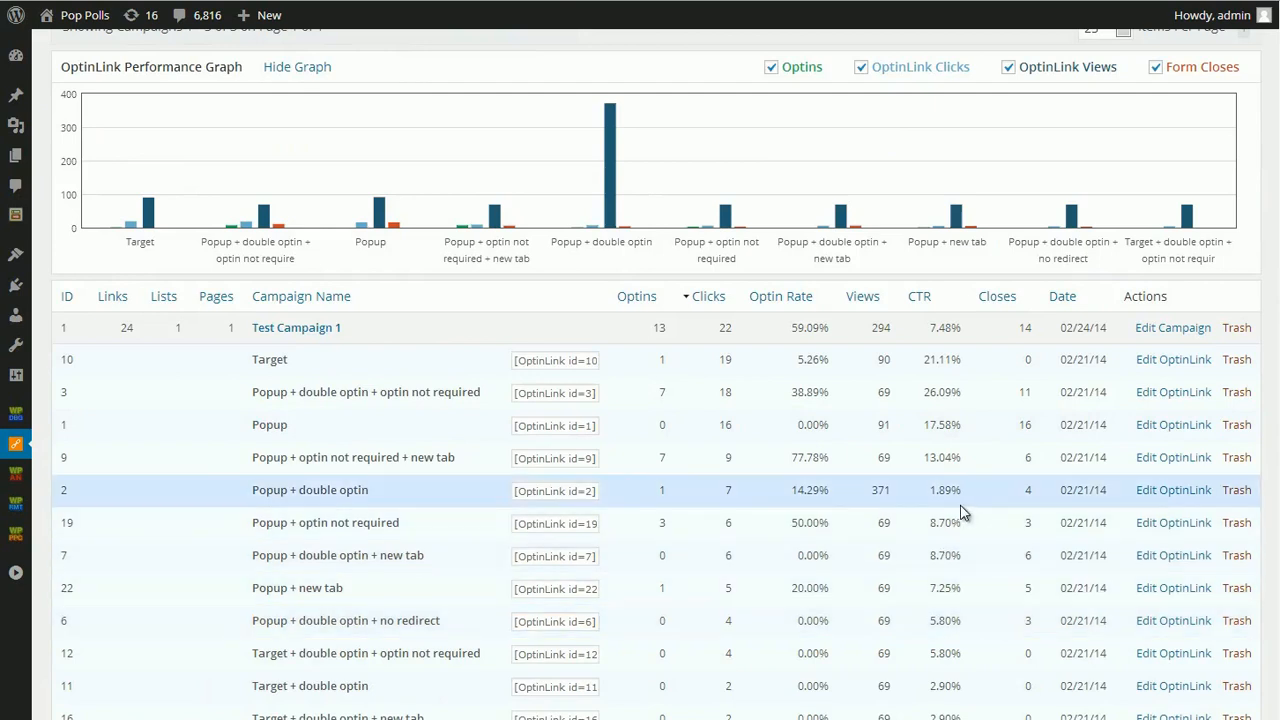
scroll(935, 545, "up", 4)
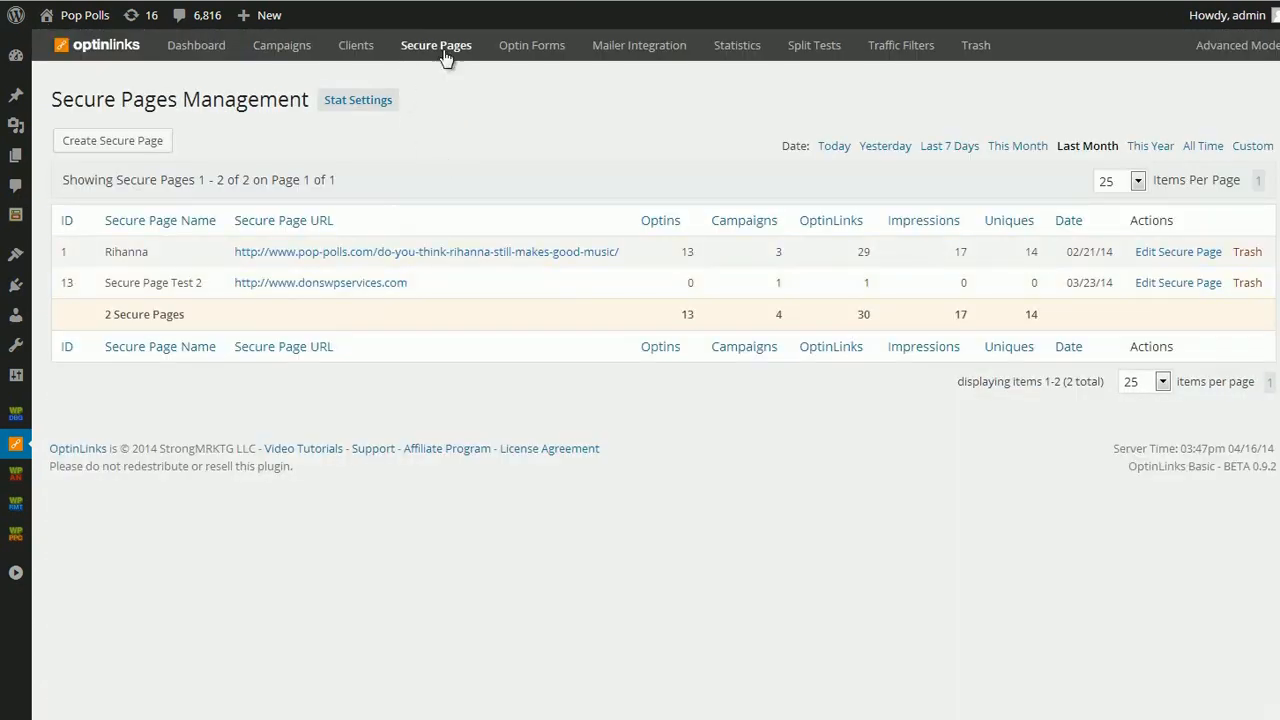
- Go to the optin form management and examine the global form settings, including the default form shown on secure pages
right_click(228, 74)
left_click(360, 528)
left_click(528, 46)
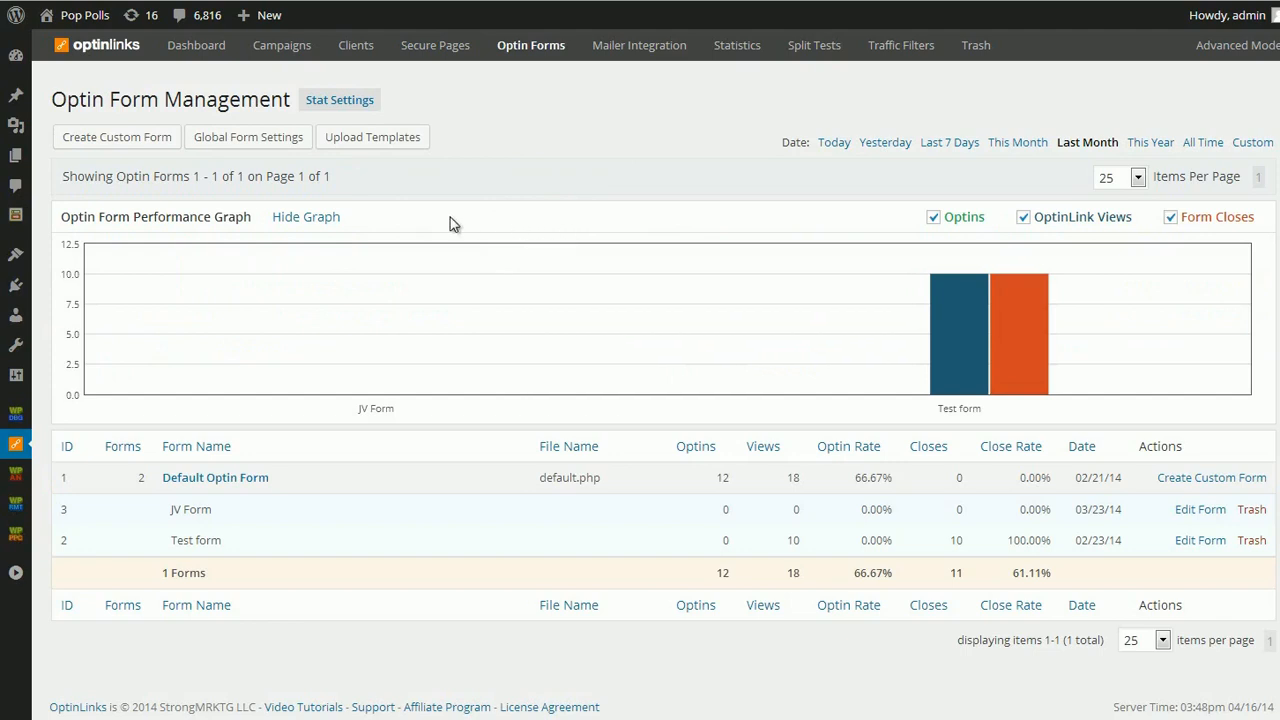
left_click(252, 145)
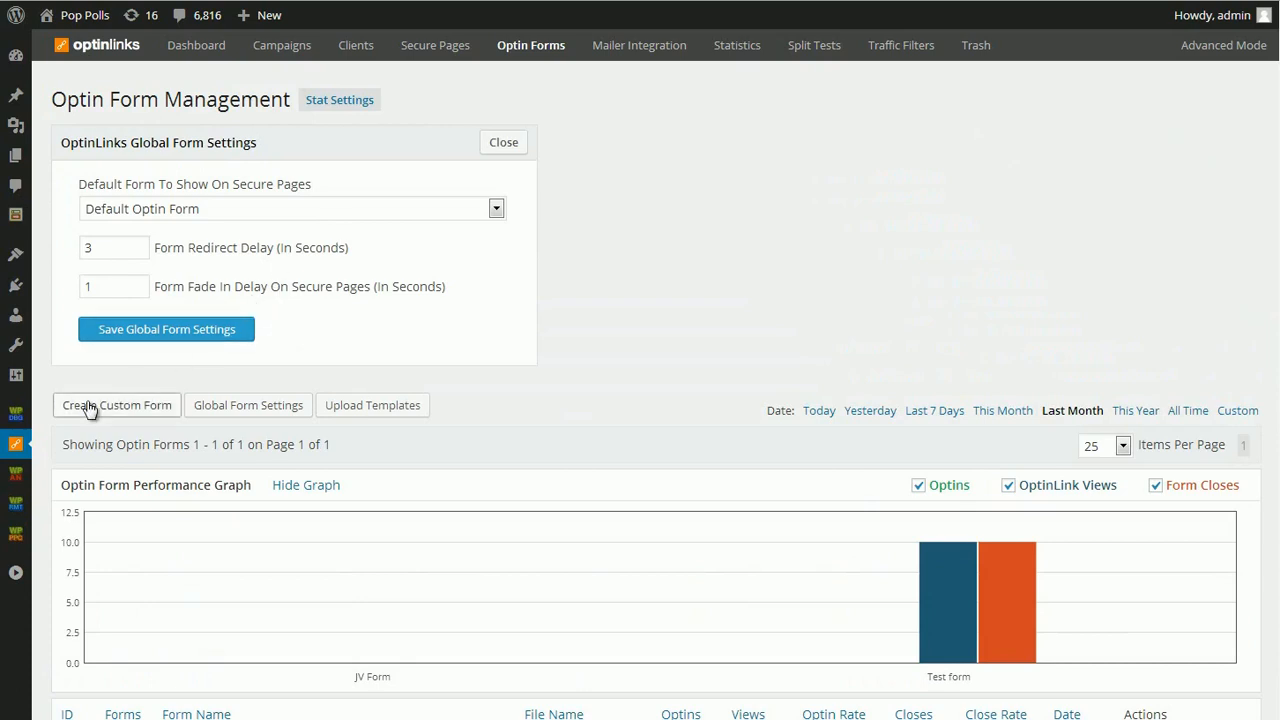
left_click(316, 203)
left_click(308, 198)
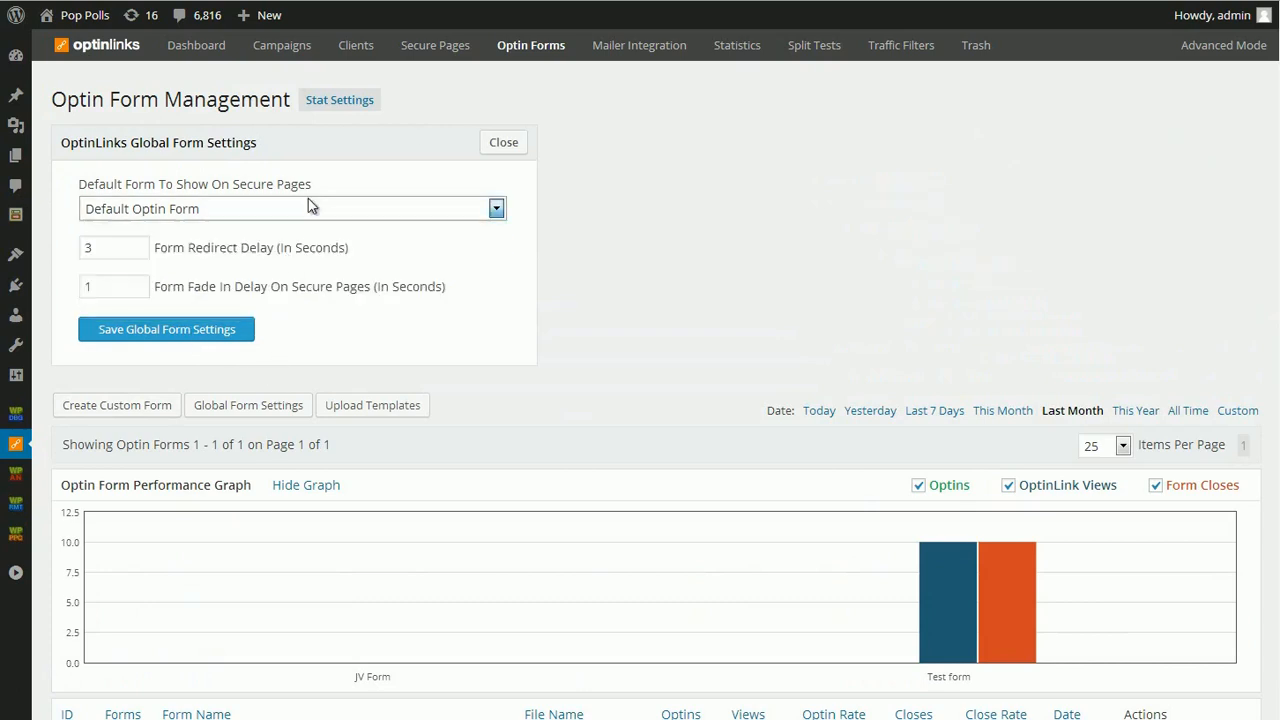
- Begin creating a custom optin form with Default Optin Form as the parent form and preview it
left_click(117, 407)
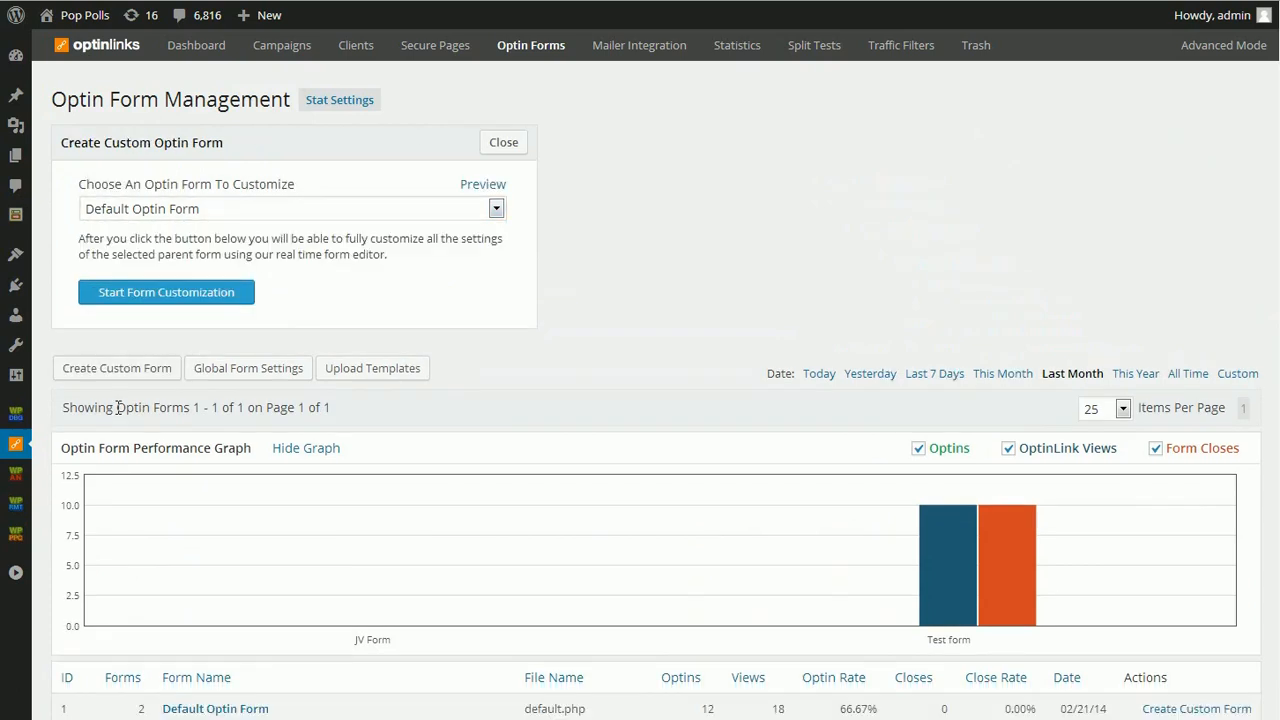
left_click(236, 210)
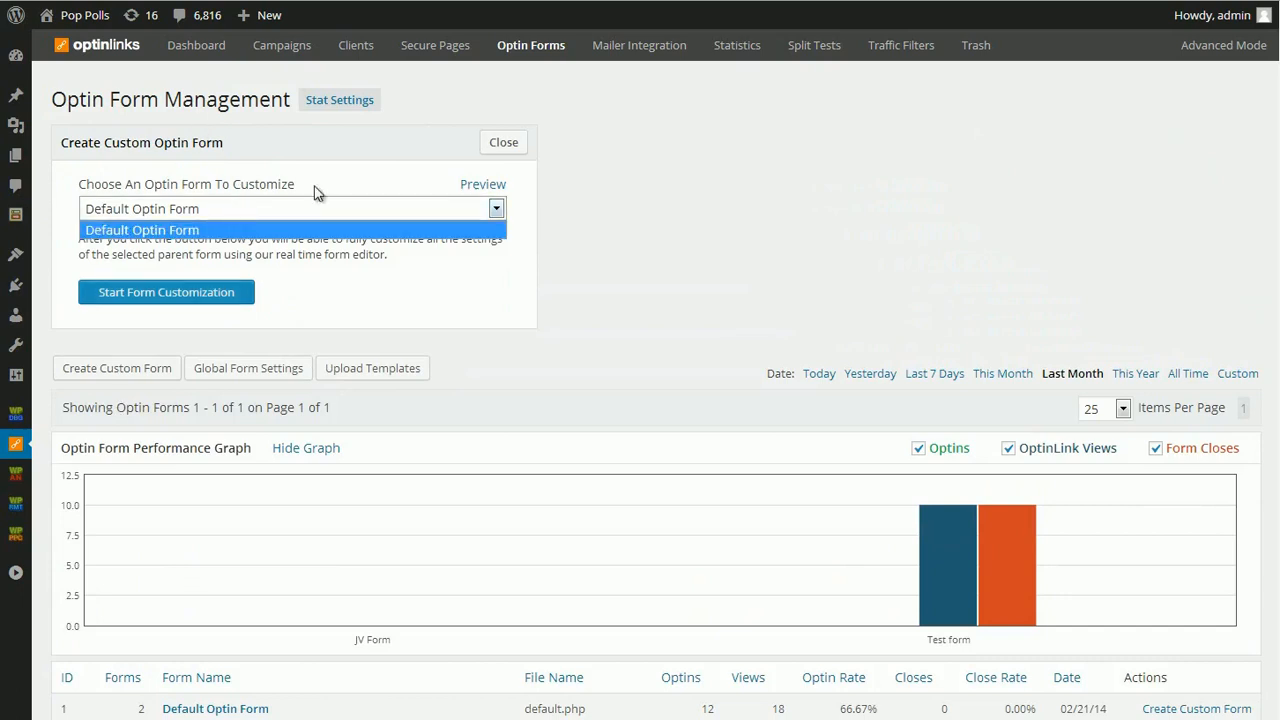
left_click(204, 214)
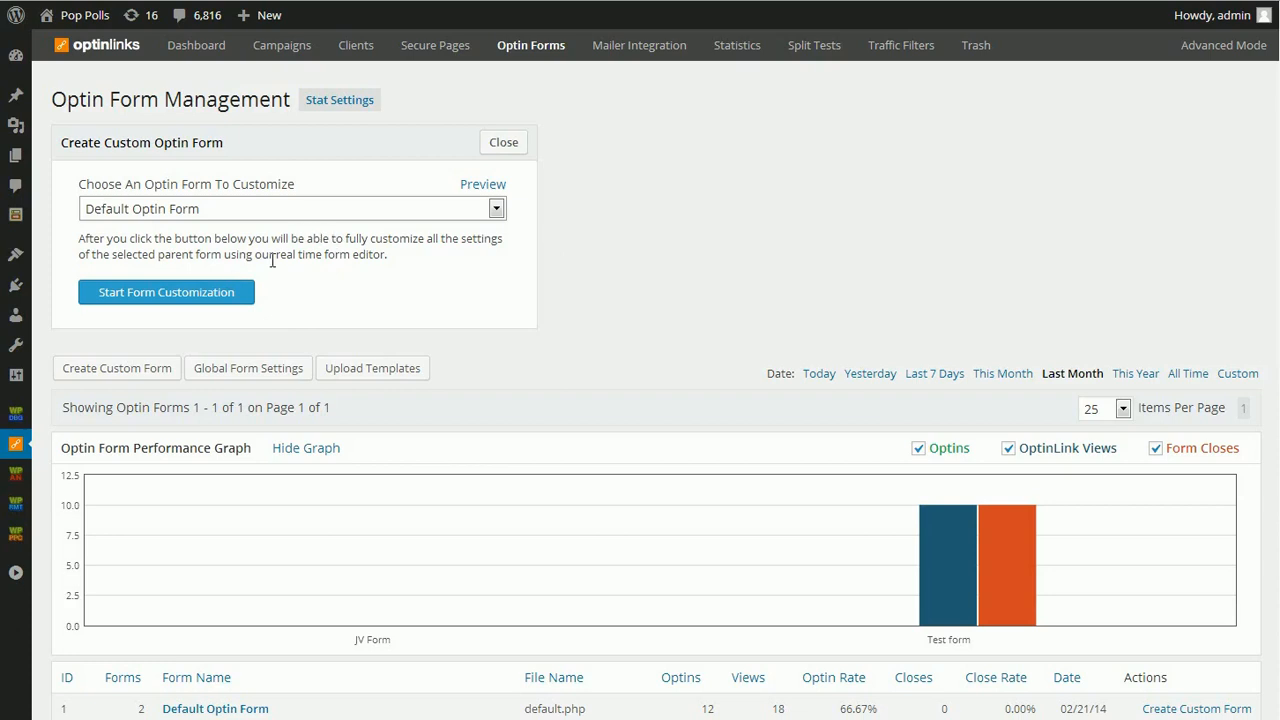
left_click(485, 182)
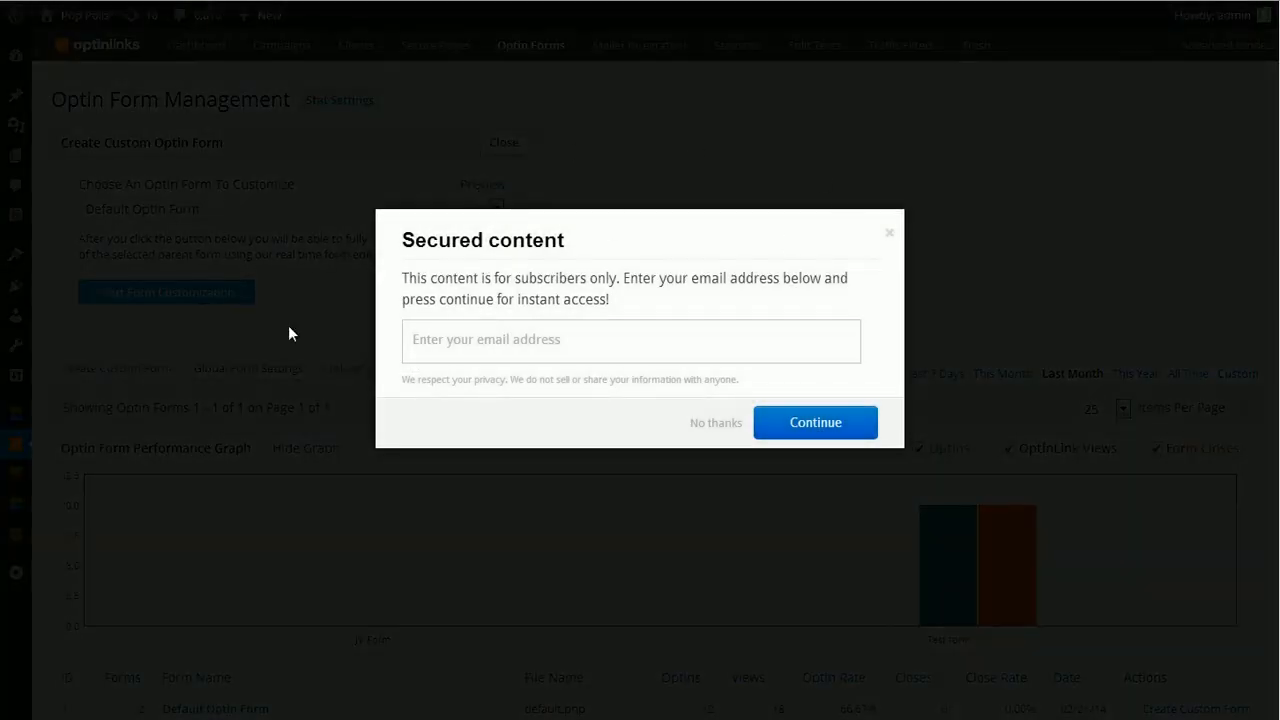
left_click(890, 234)
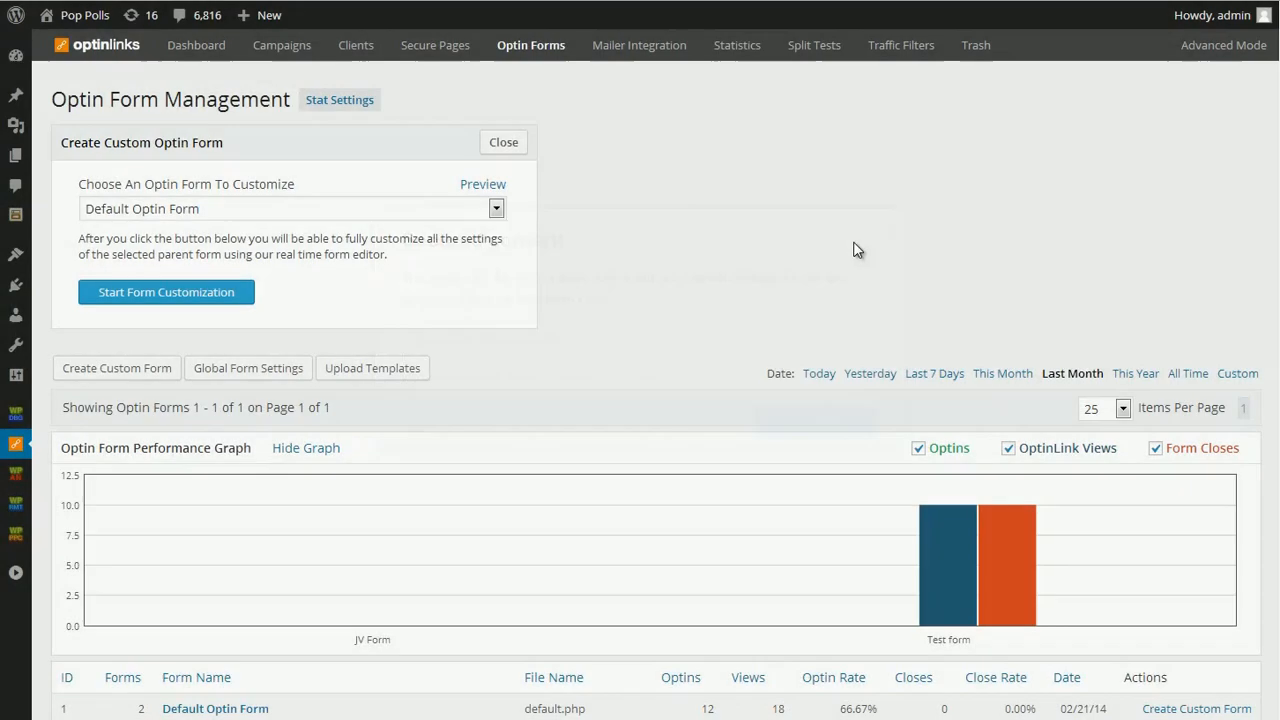
- Start customizing the Default Optin Form and examine the editor's optin, waiting and success form settings with their live previews
left_click(205, 291)
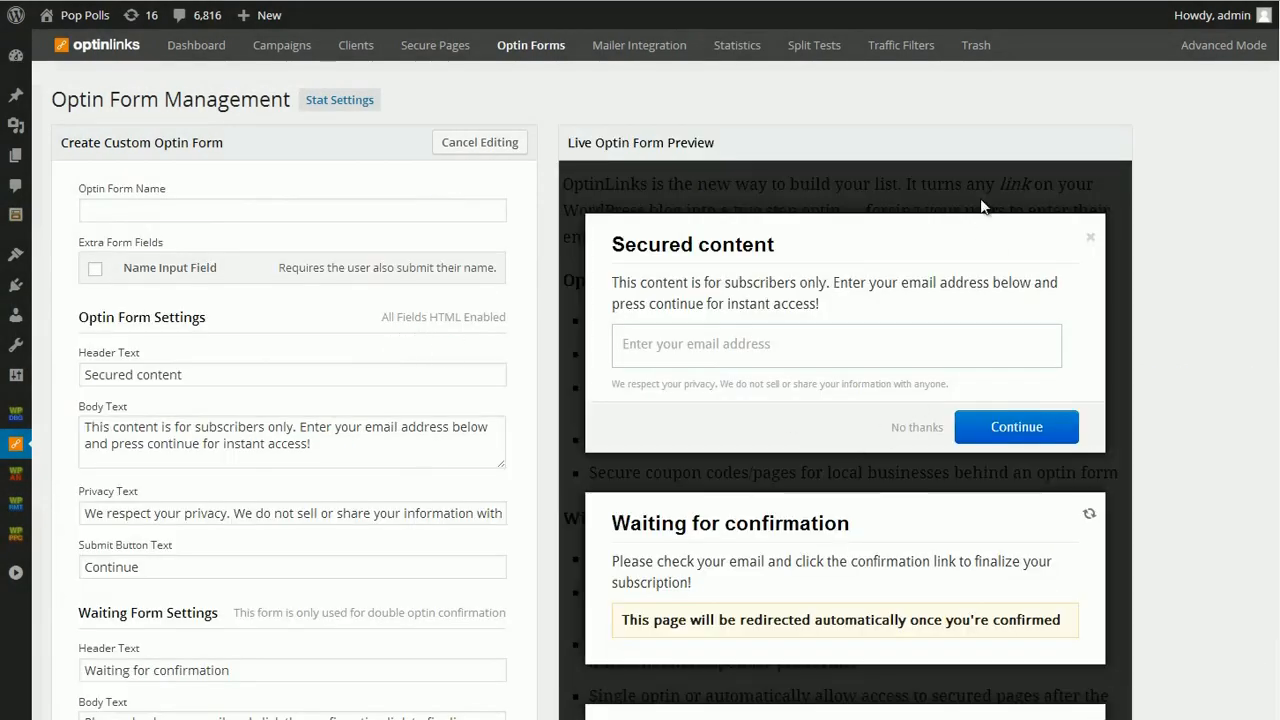
scroll(882, 252, "down", 3)
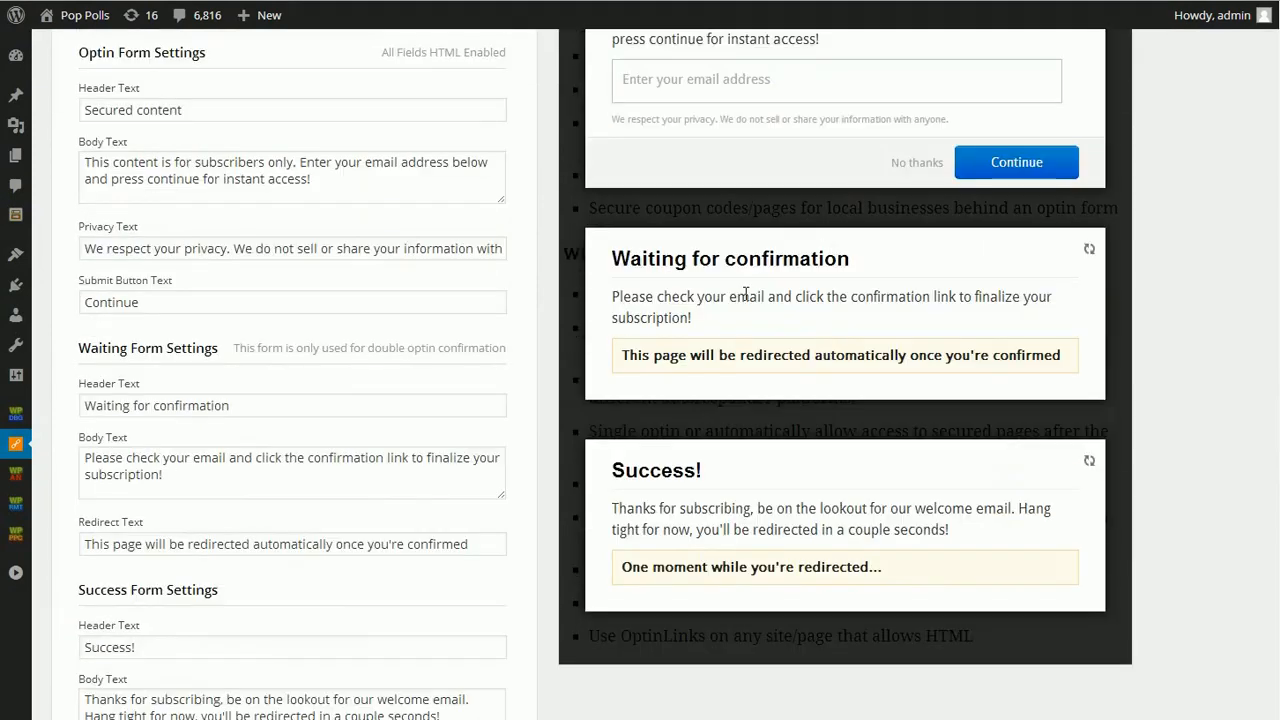
scroll(1156, 428, "up", 3)
scroll(850, 585, "down", 4)
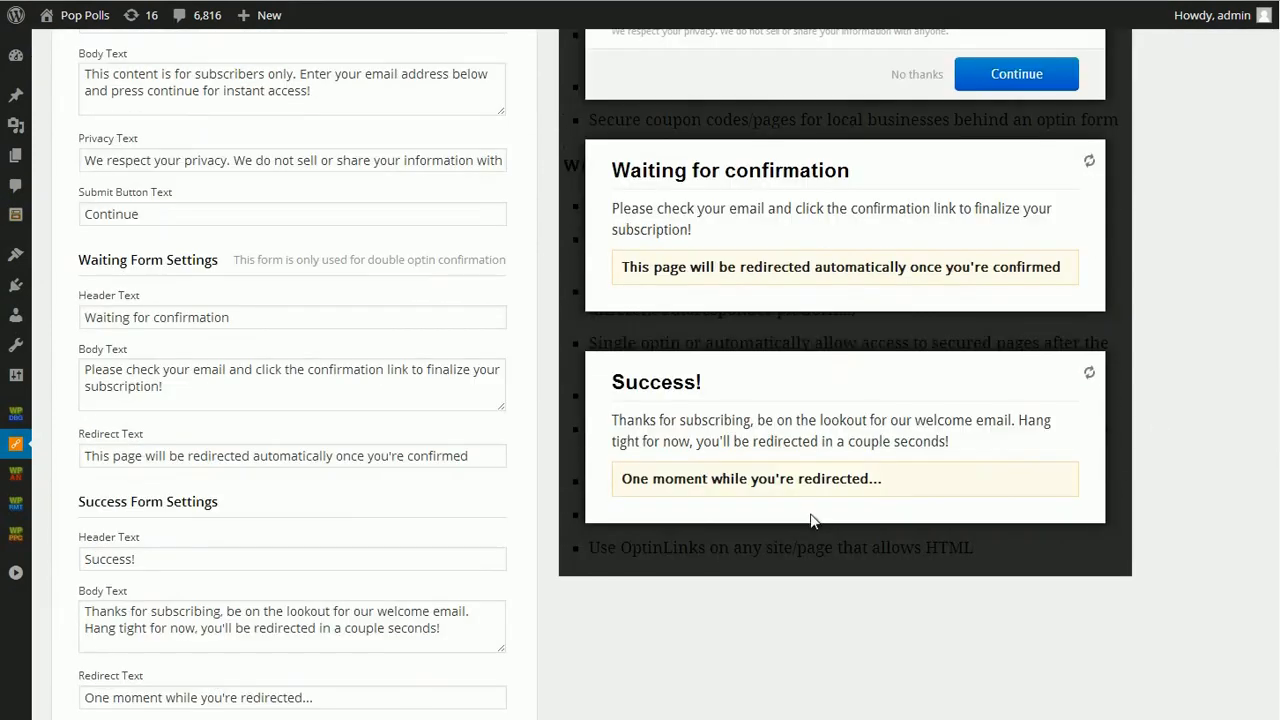
scroll(800, 530, "up", 3)
scroll(800, 528, "up", 1)
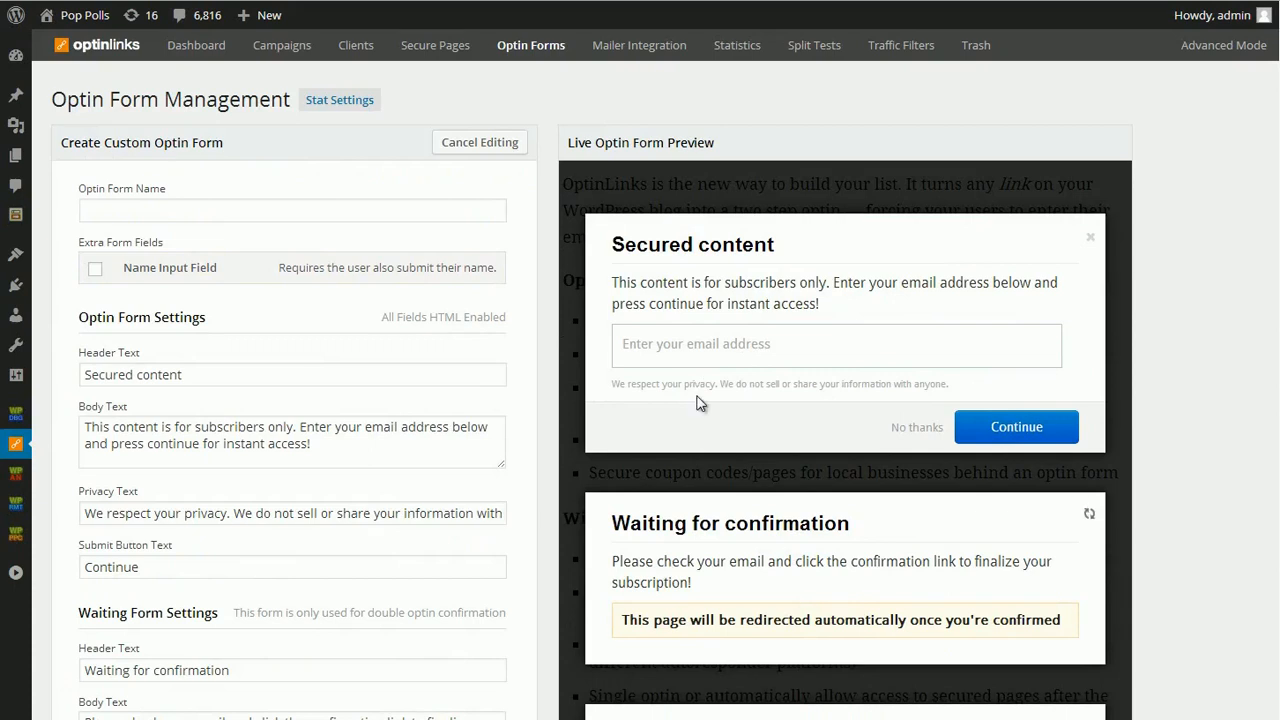
scroll(698, 400, "down", 1)
scroll(698, 400, "down", 3)
scroll(737, 360, "up", 4)
- Clear the header text in the optin form settings
left_click(346, 376)
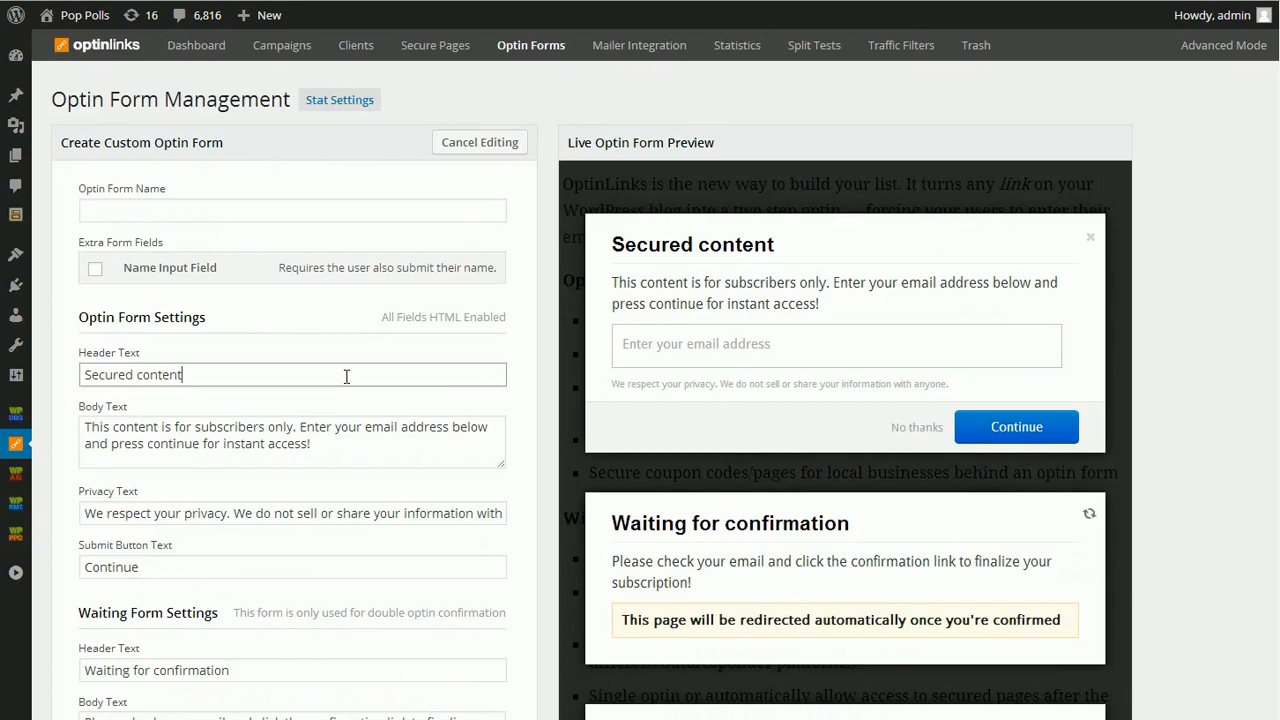
key("BackSpace")
key("BackSpace")
key("BackSpace")
key("BackSpace")
key("BackSpace")
key("BackSpace")
key("BackSpace")
key("BackSpace")
key("BackSpace")
key("BackSpace")
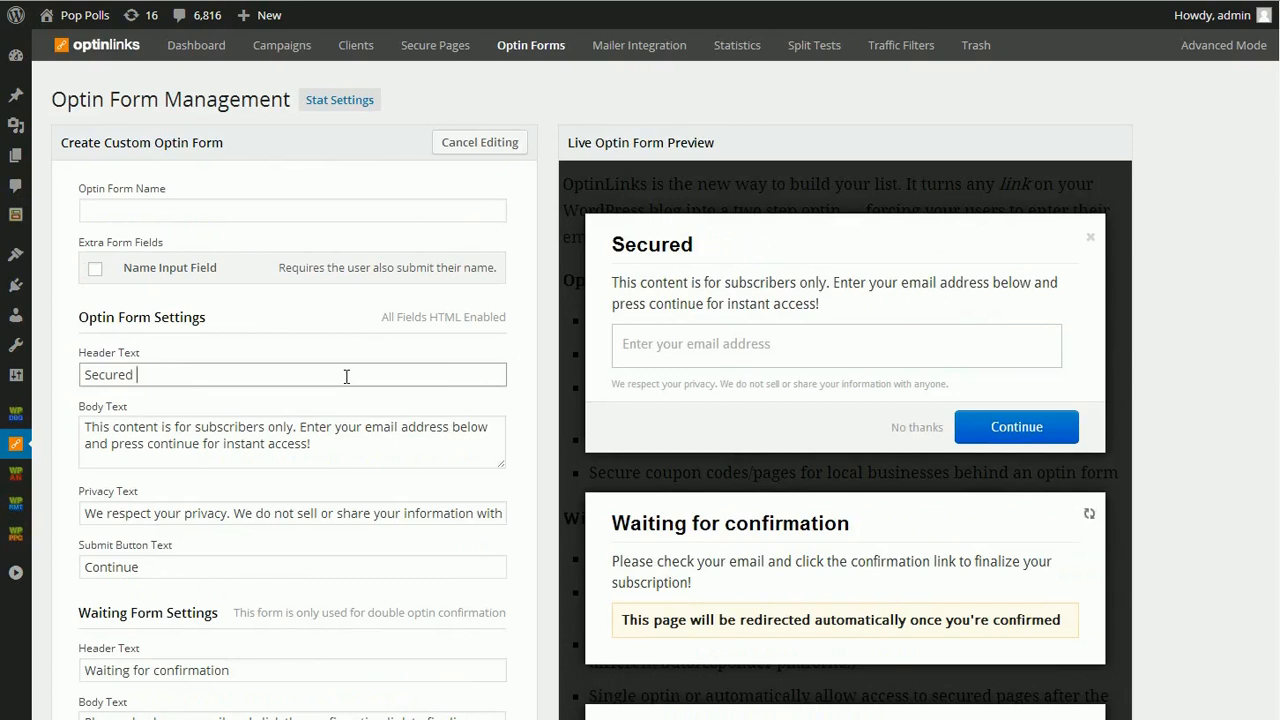
key("BackSpace")
key("BackSpace")
key("BackSpace")
key("BackSpace")
key("BackSpace")
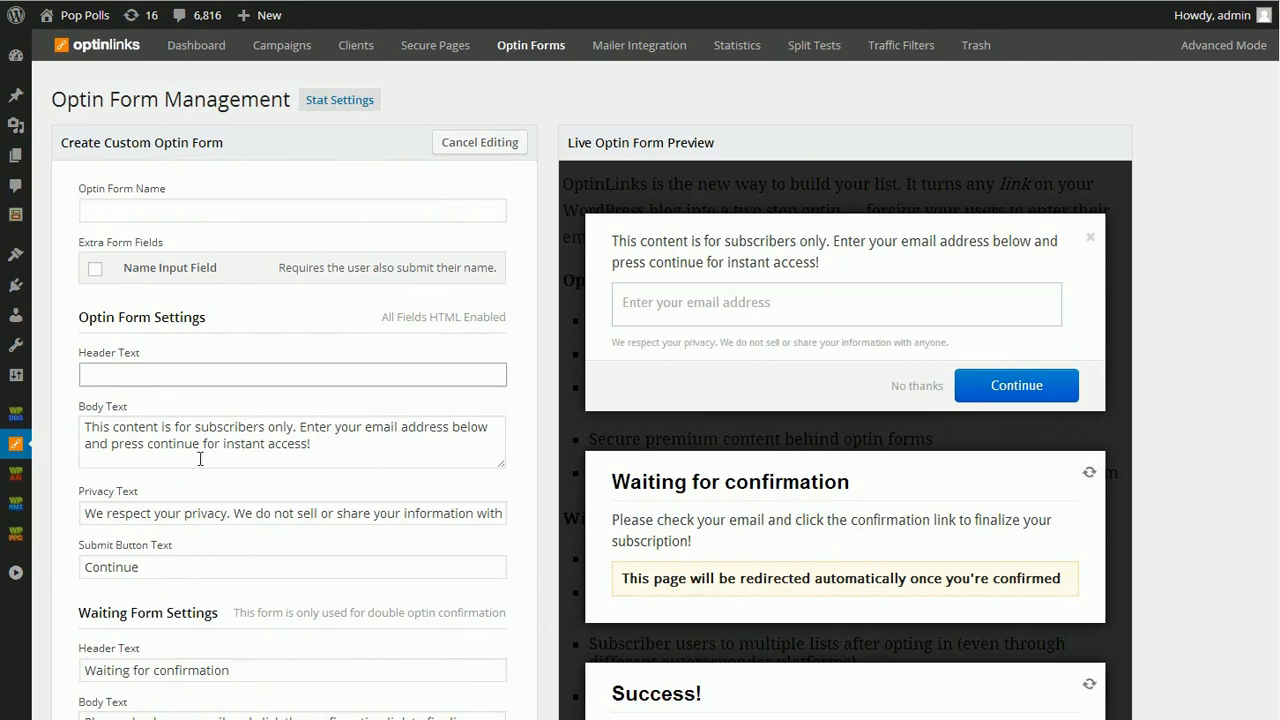
- Replace the optin form's body text with "Hello"
triple_click(318, 443)
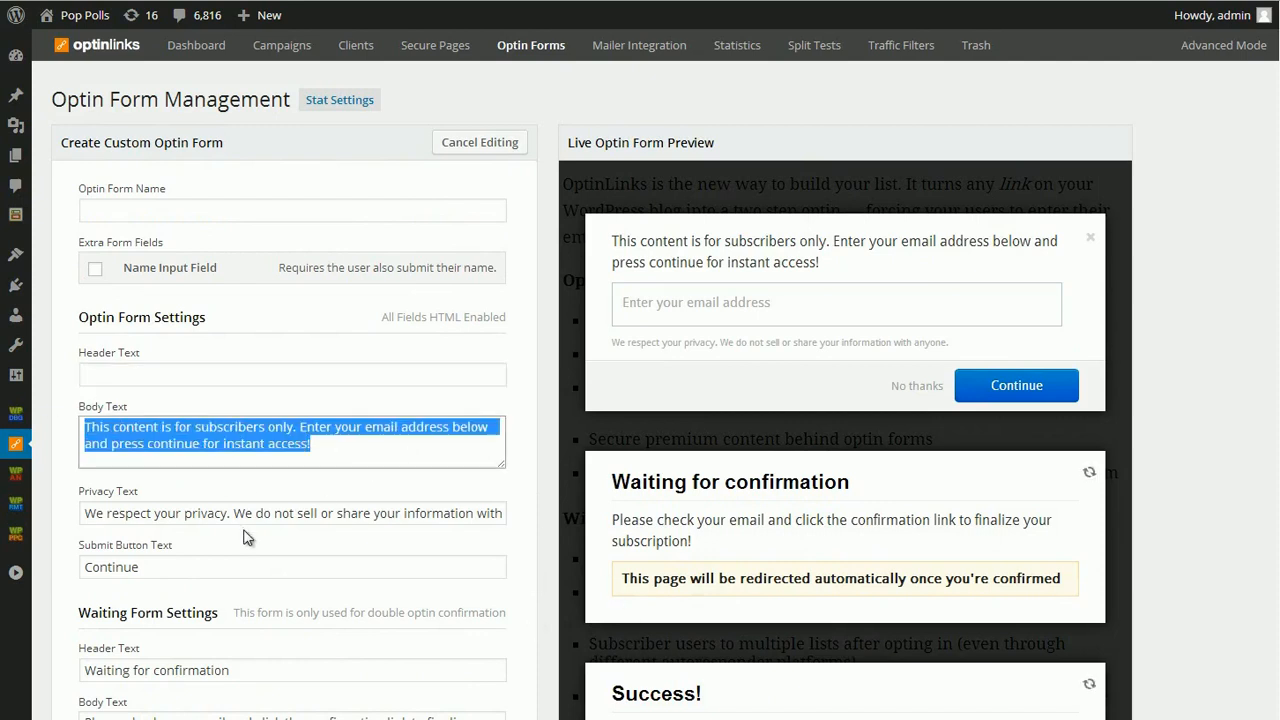
key("BackSpace")
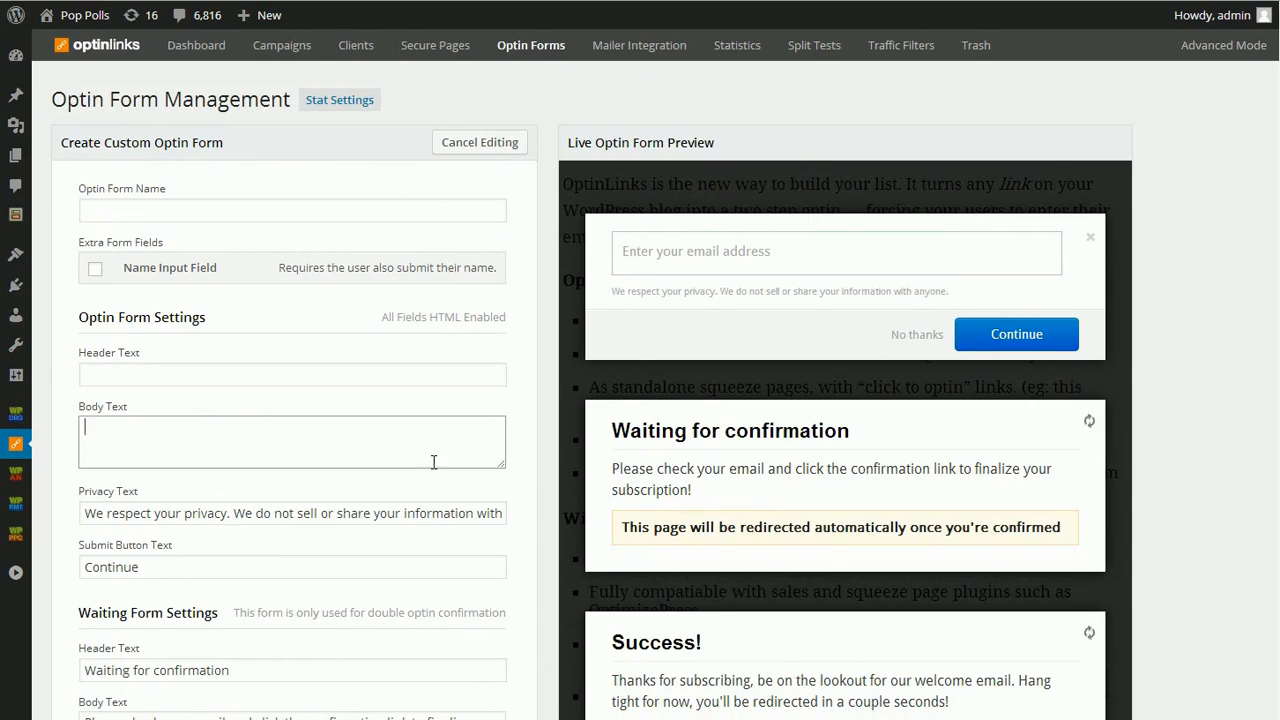
type("Hello")
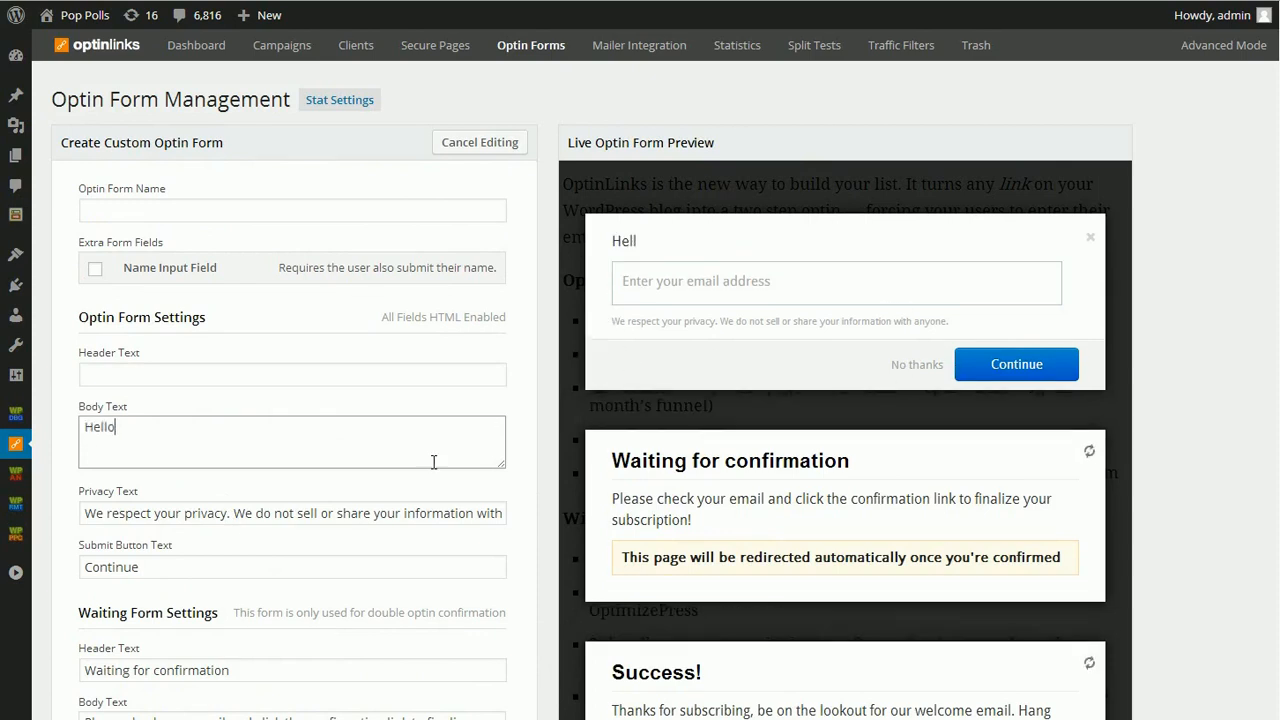
- Clear the waiting form's redirect text and check the change in the live preview
scroll(466, 686, "down", 1)
scroll(413, 614, "up", 1)
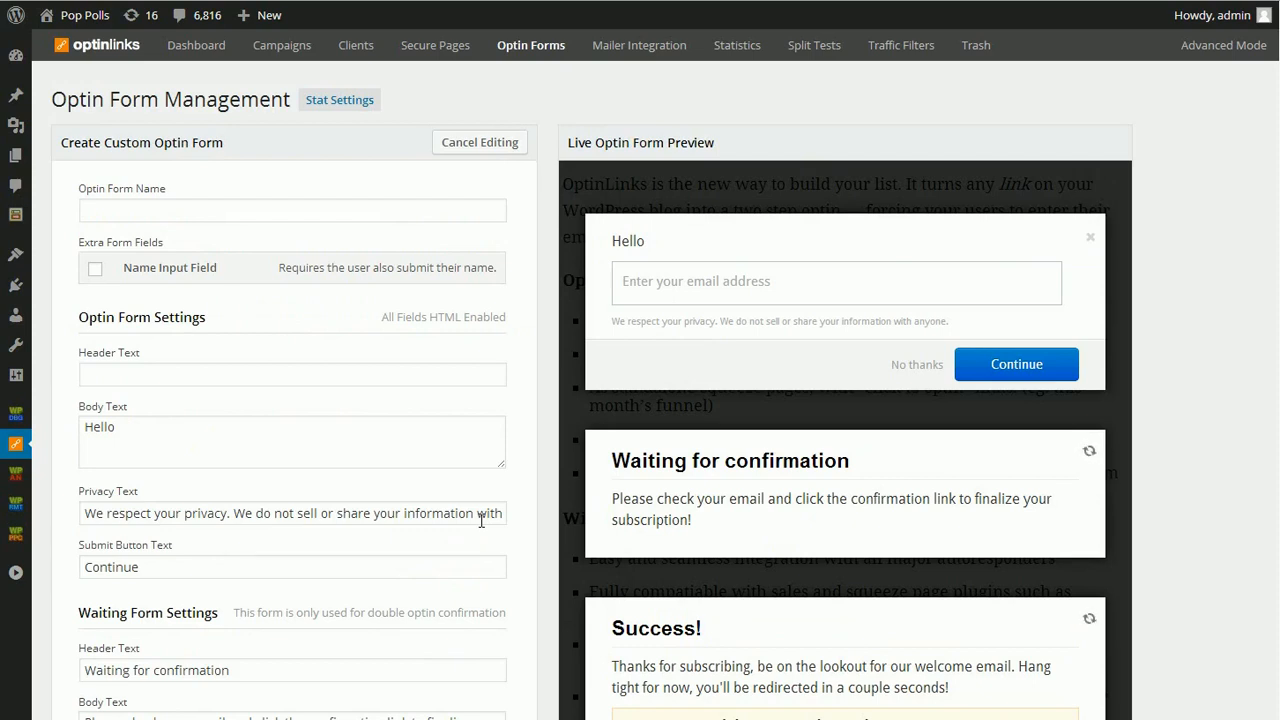
scroll(480, 555, "down", 1)
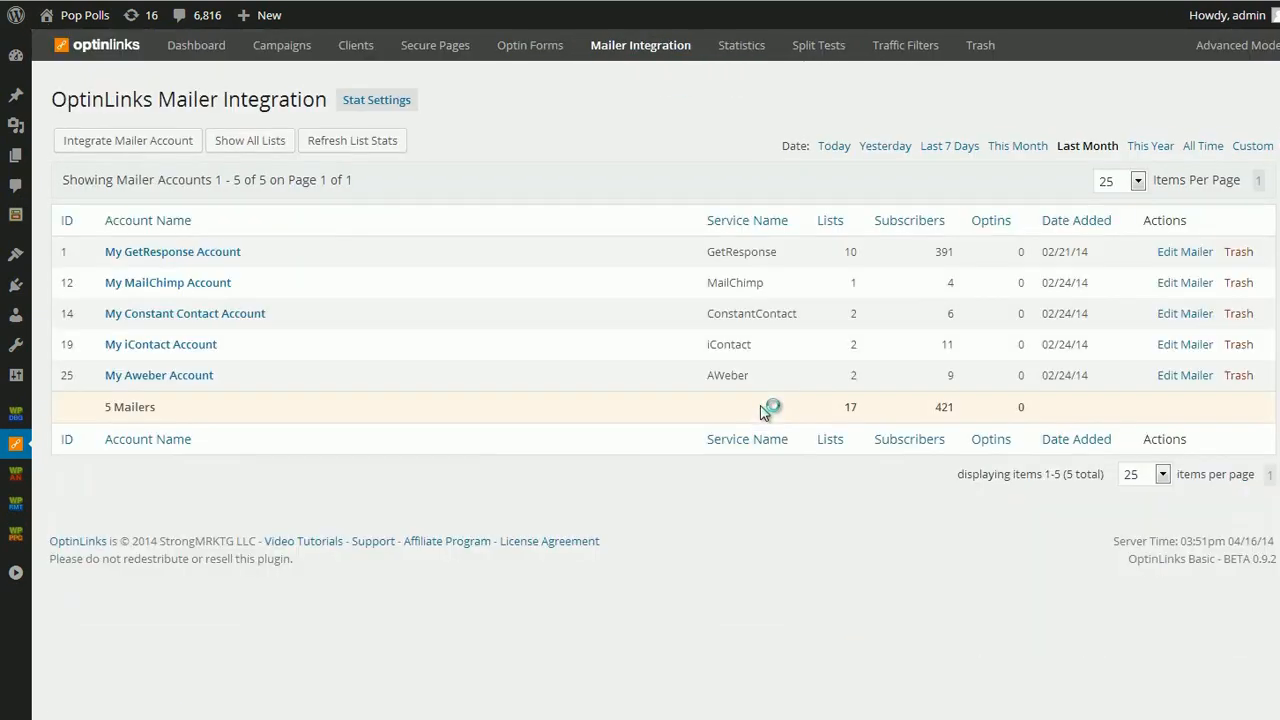
- Start integrating a mailer account with AWeber and examine its authorization code instructions and the existing mailer accounts
left_click(114, 140)
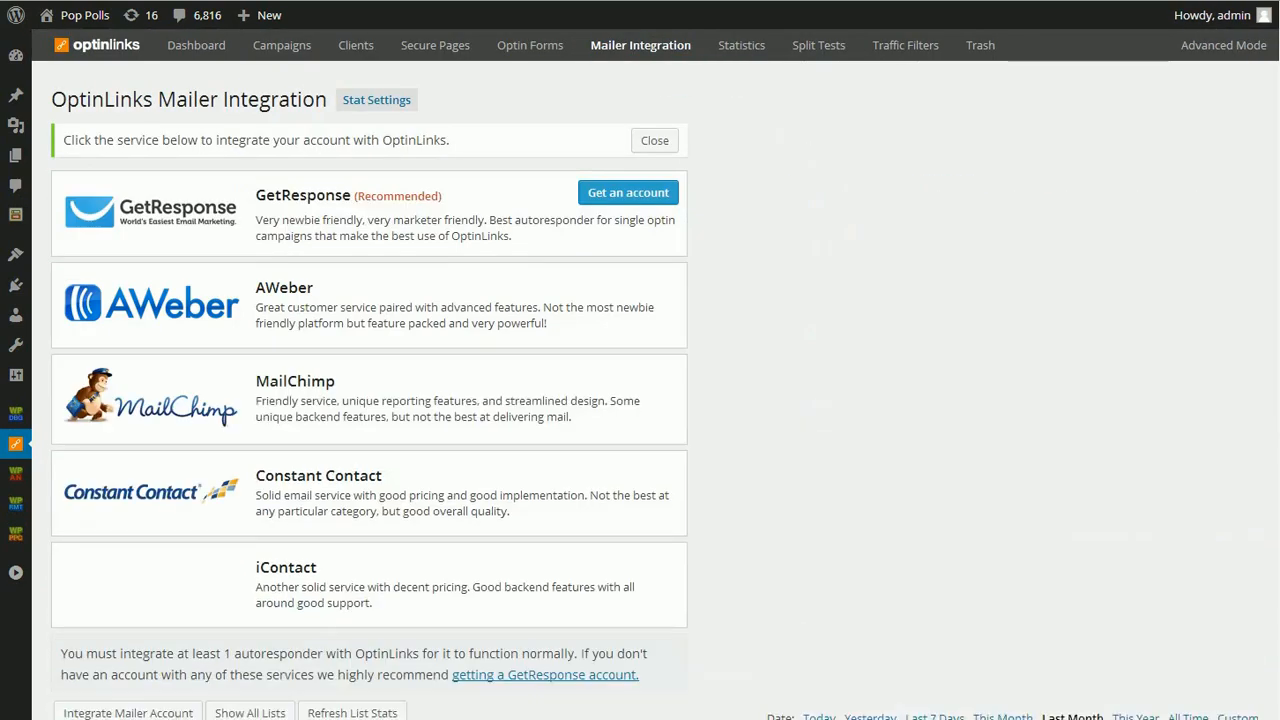
left_click(255, 293)
scroll(620, 345, "down", 2)
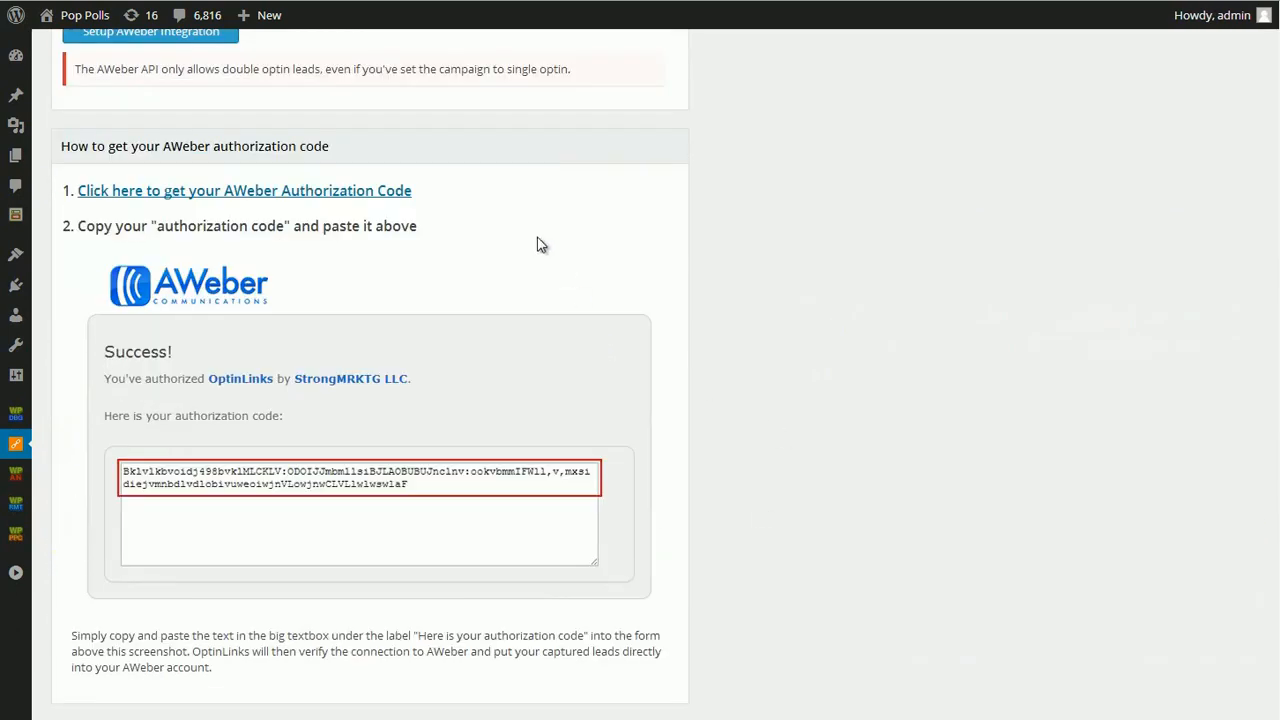
scroll(270, 512, "up", 3)
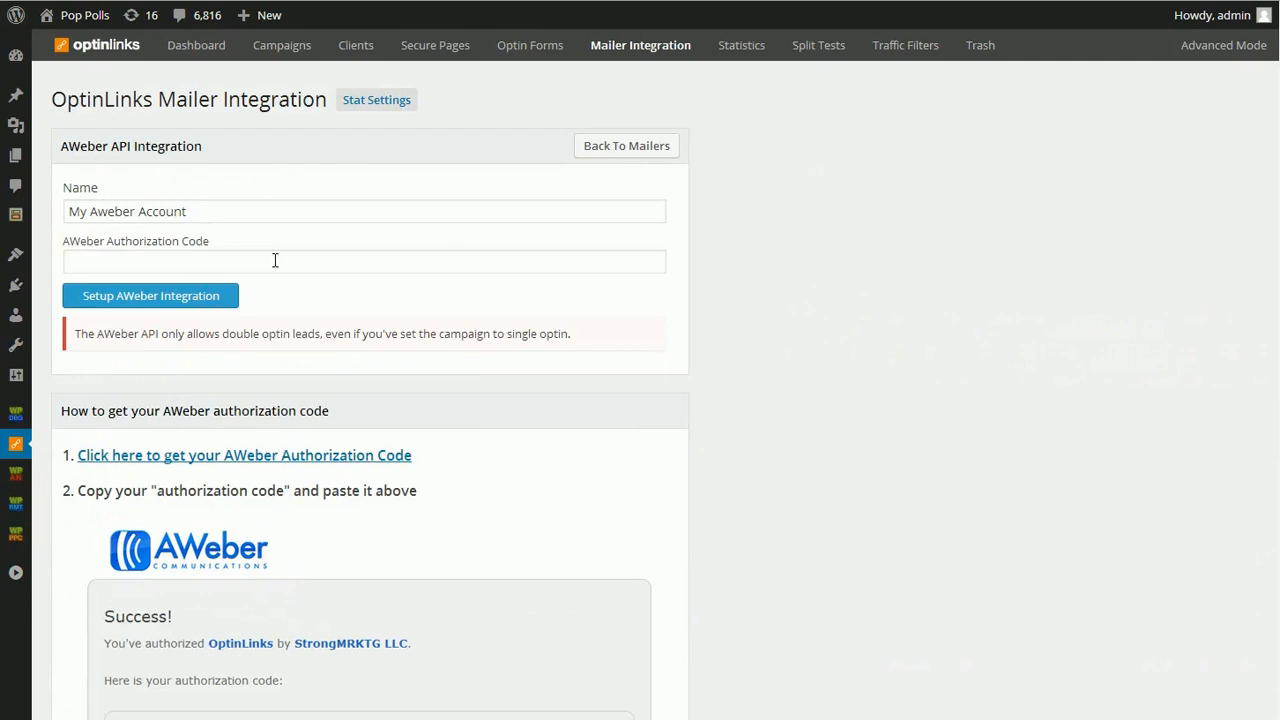
scroll(288, 303, "down", 3)
scroll(288, 303, "down", 5)
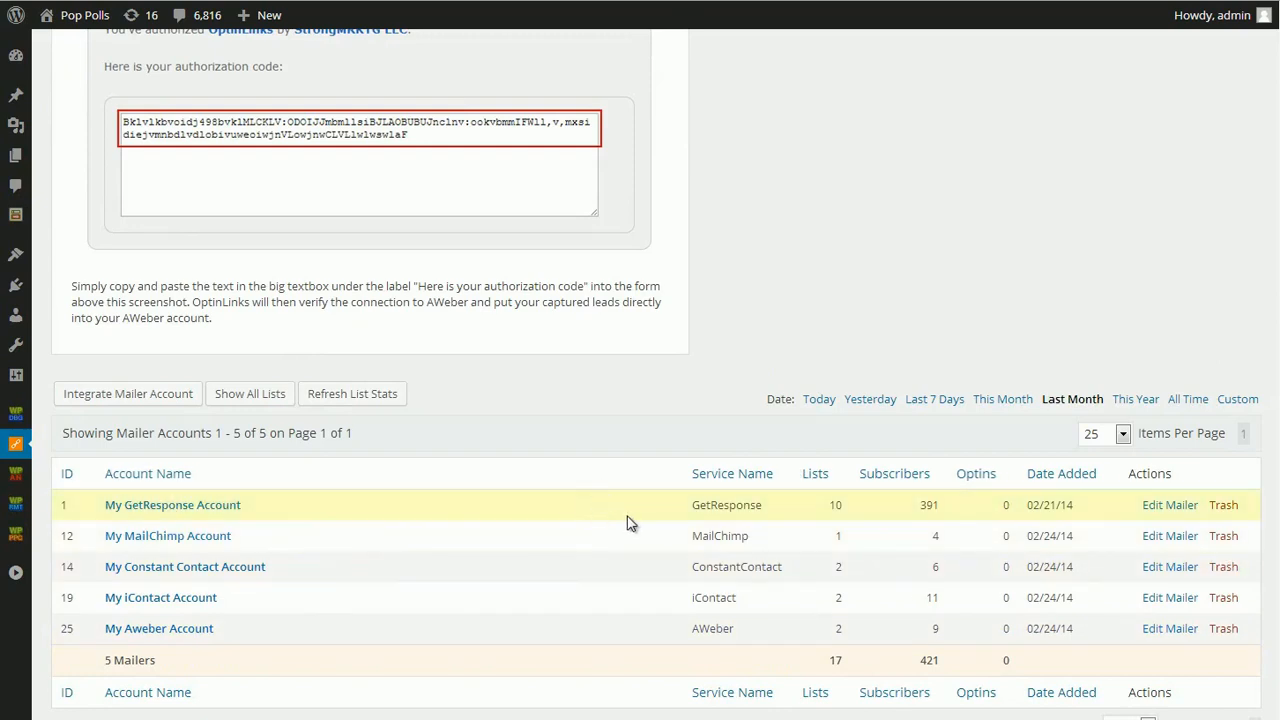
scroll(701, 544, "up", 6)
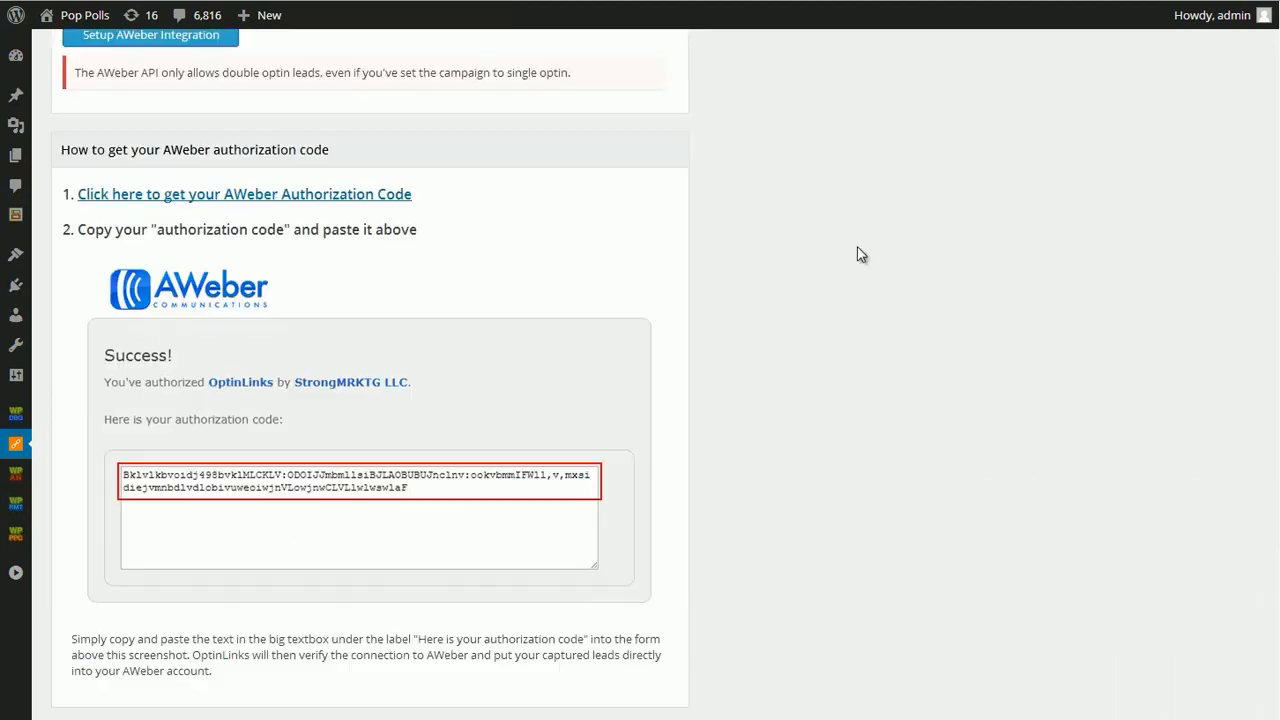
- Open the OptinLinks statistics log and look through last month's OptinLink Clicks graph and visitor entries
left_click(738, 47)
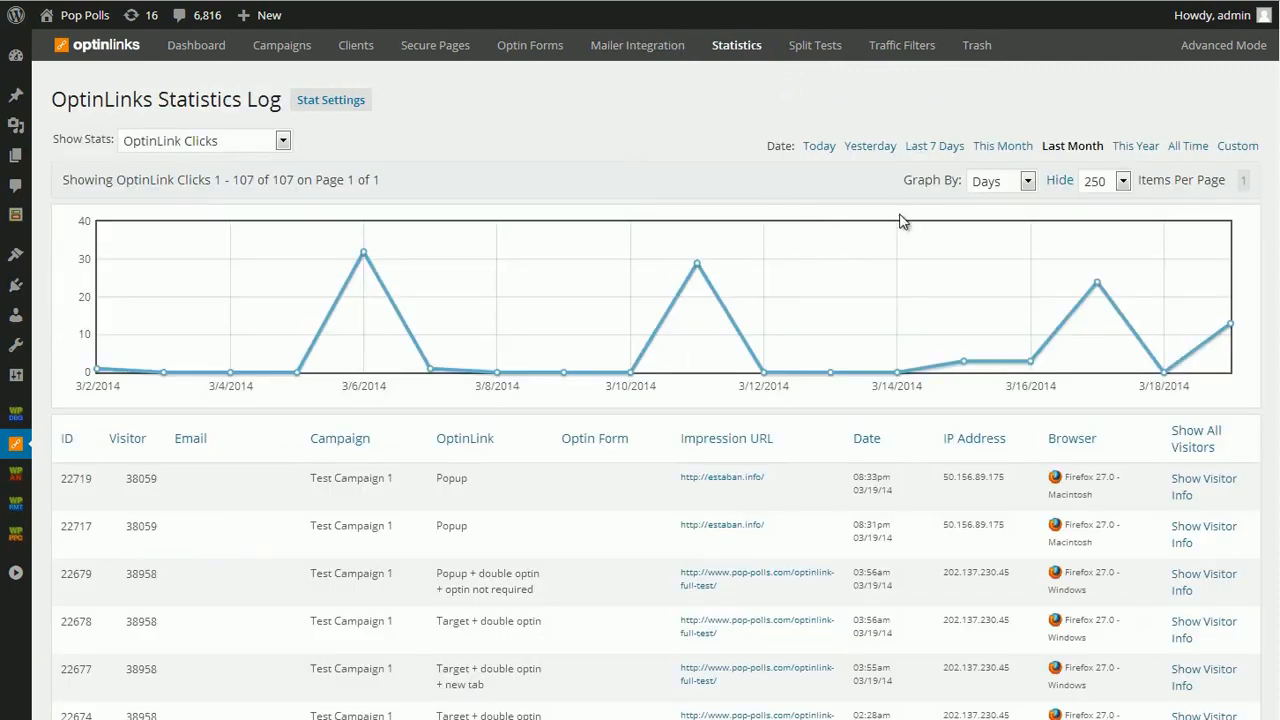
scroll(1045, 330, "down", 3)
scroll(1045, 330, "down", 2)
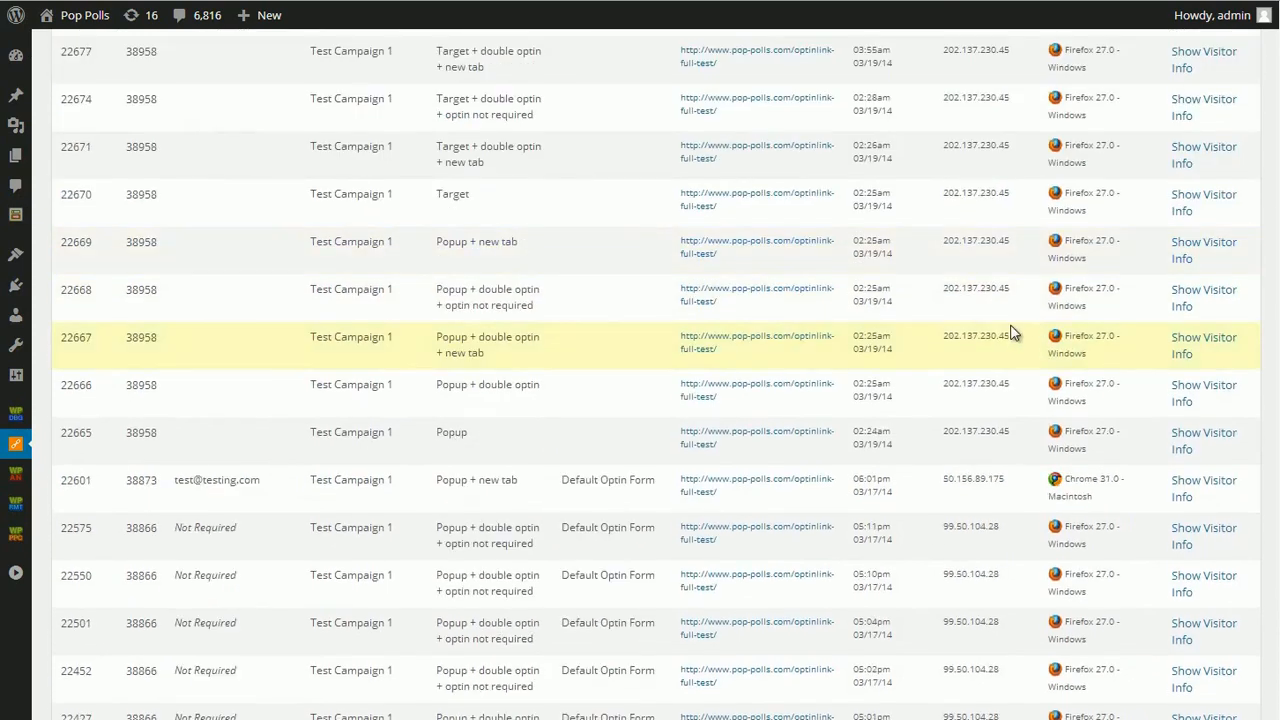
scroll(645, 395, "up", 6)
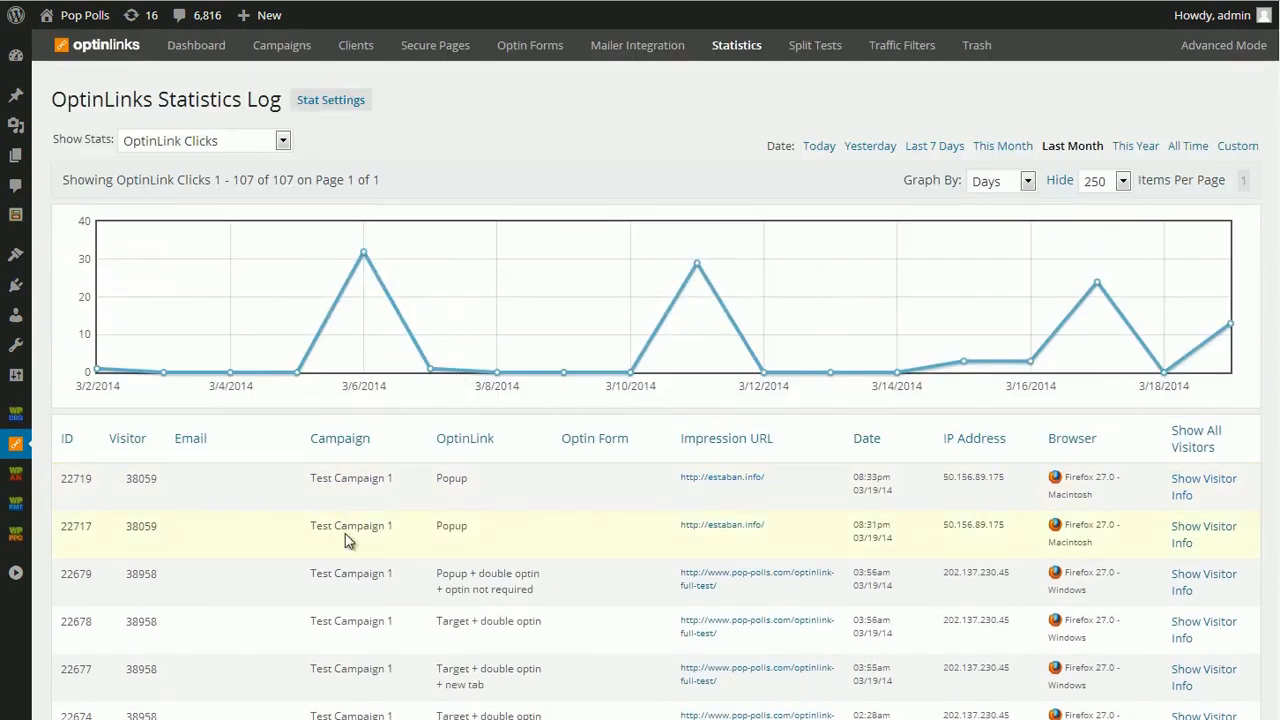
- Display the log's Optins statistics, followed by its OptinLink Views statistics
left_click(270, 143)
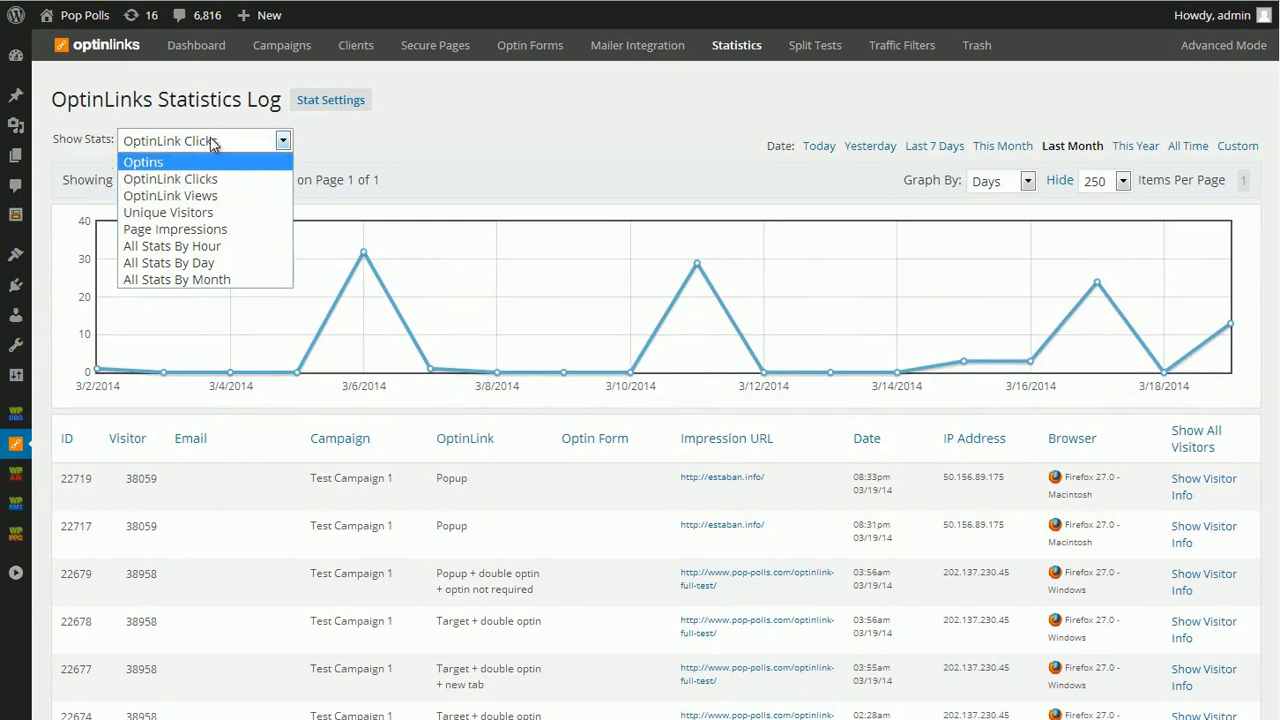
left_click(196, 163)
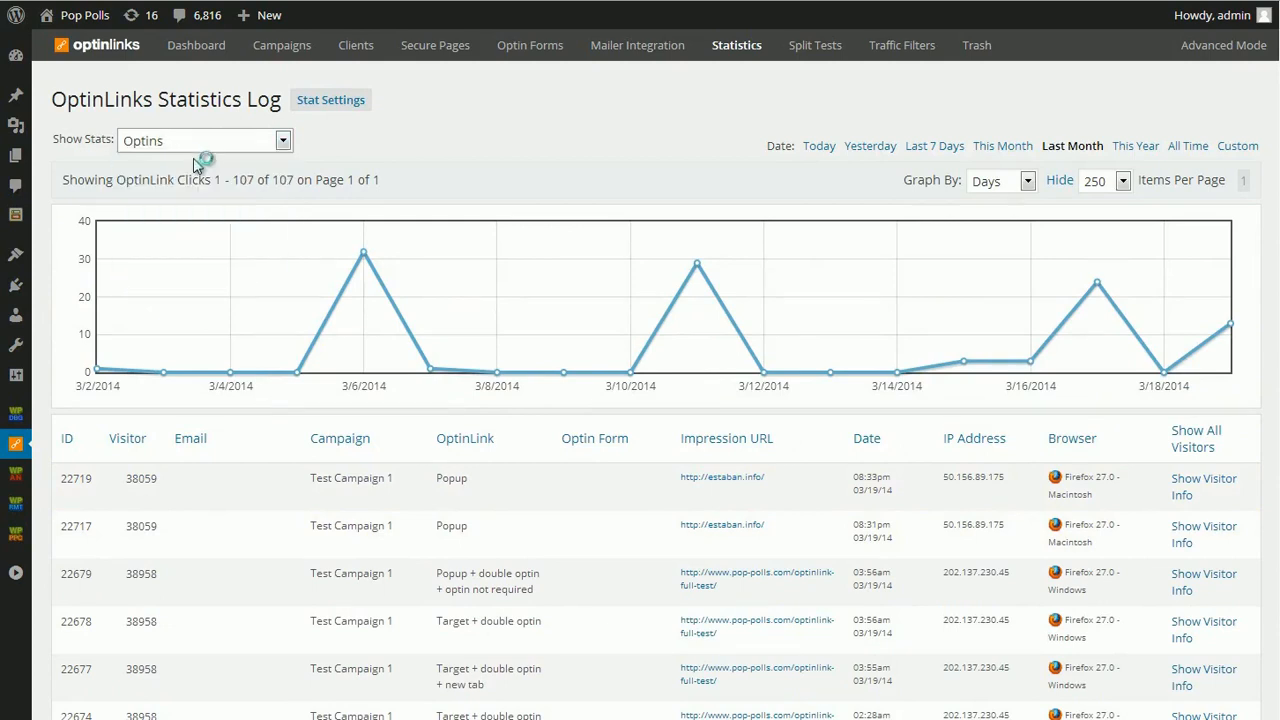
left_click(191, 147)
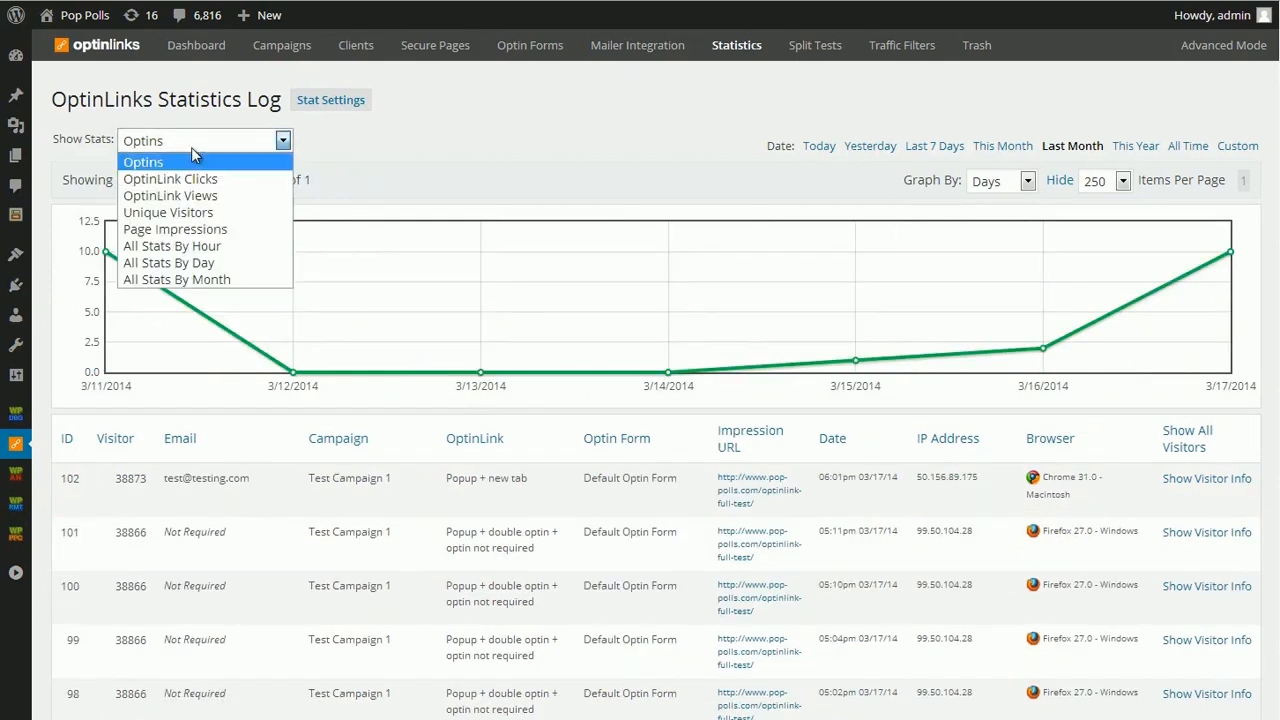
left_click(201, 197)
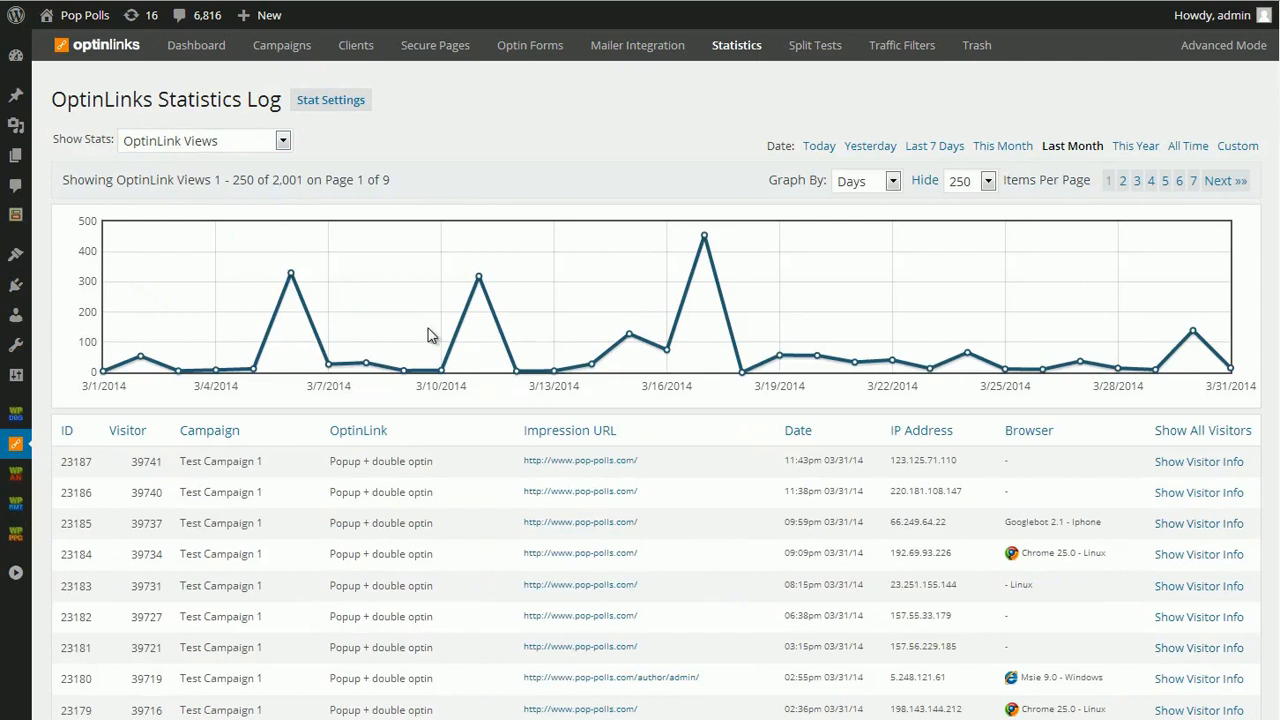
- Look through the OptinLink Views entries and expand the visitor info of the second entry, ID 23186
scroll(430, 332, "down", 5)
scroll(800, 595, "up", 5)
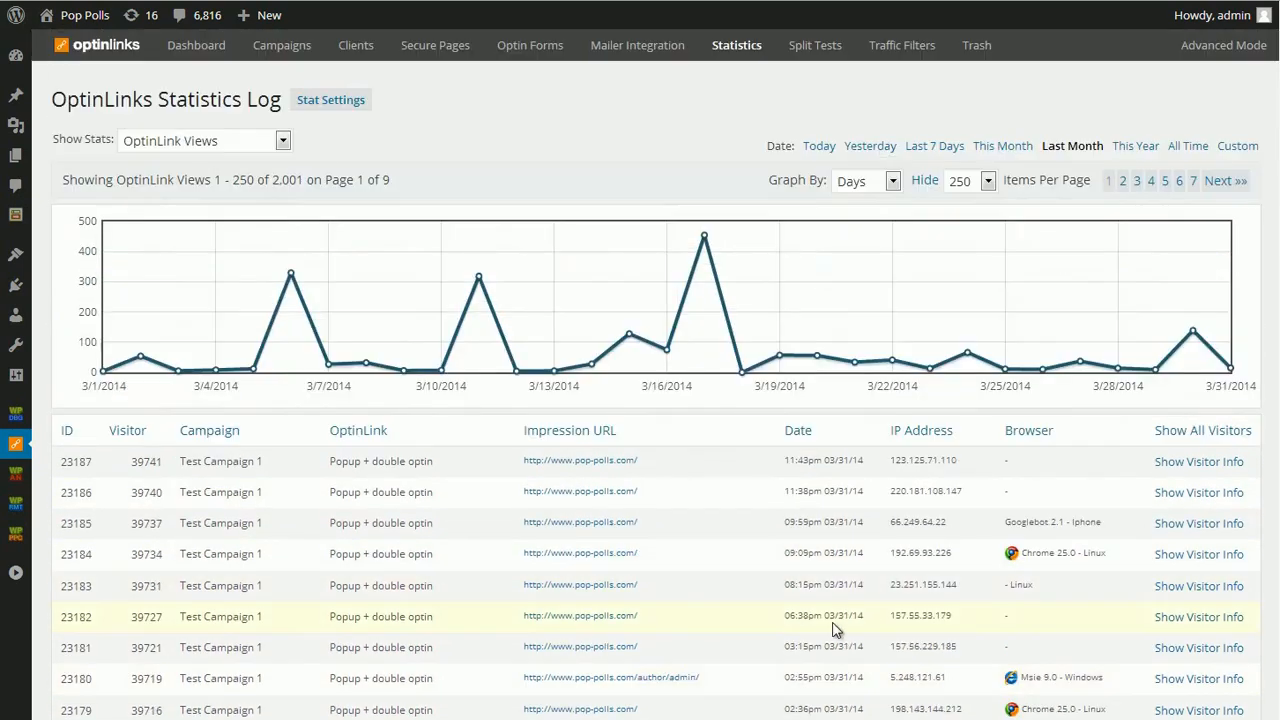
left_click(1199, 492)
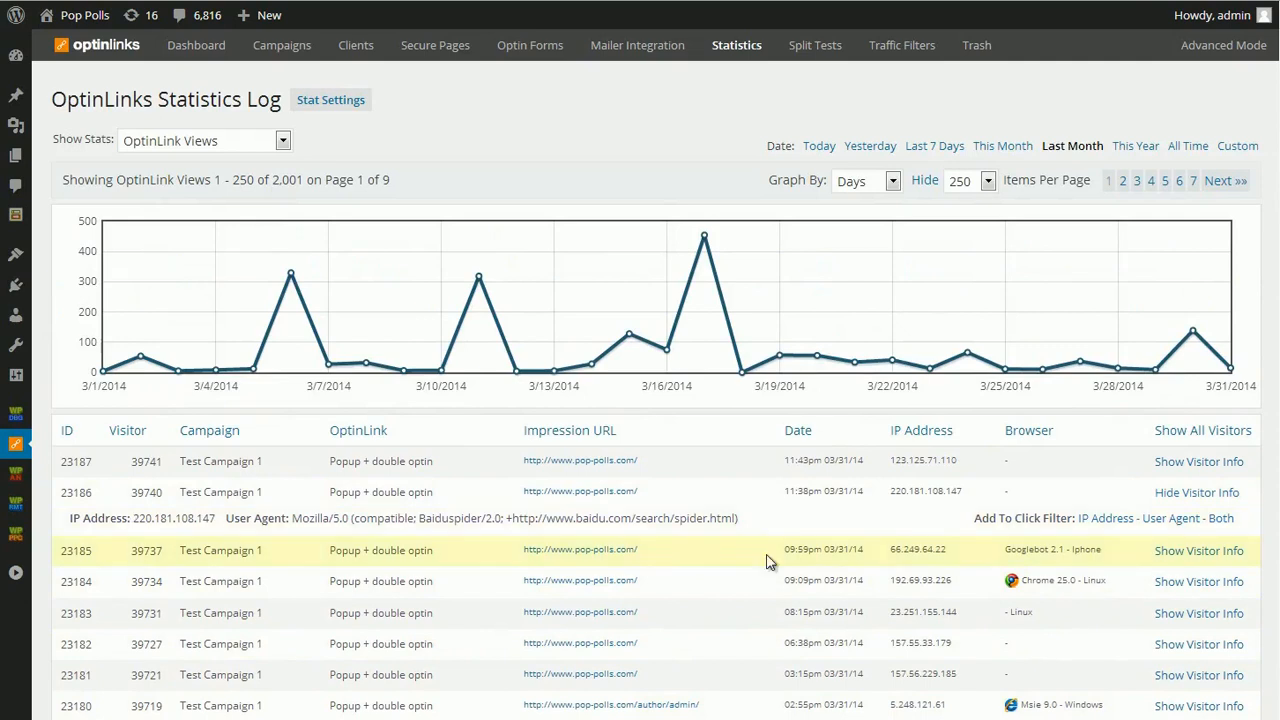
- Display the log's Unique Visitors statistics, followed by its Page Impressions statistics
left_click(280, 141)
left_click(238, 209)
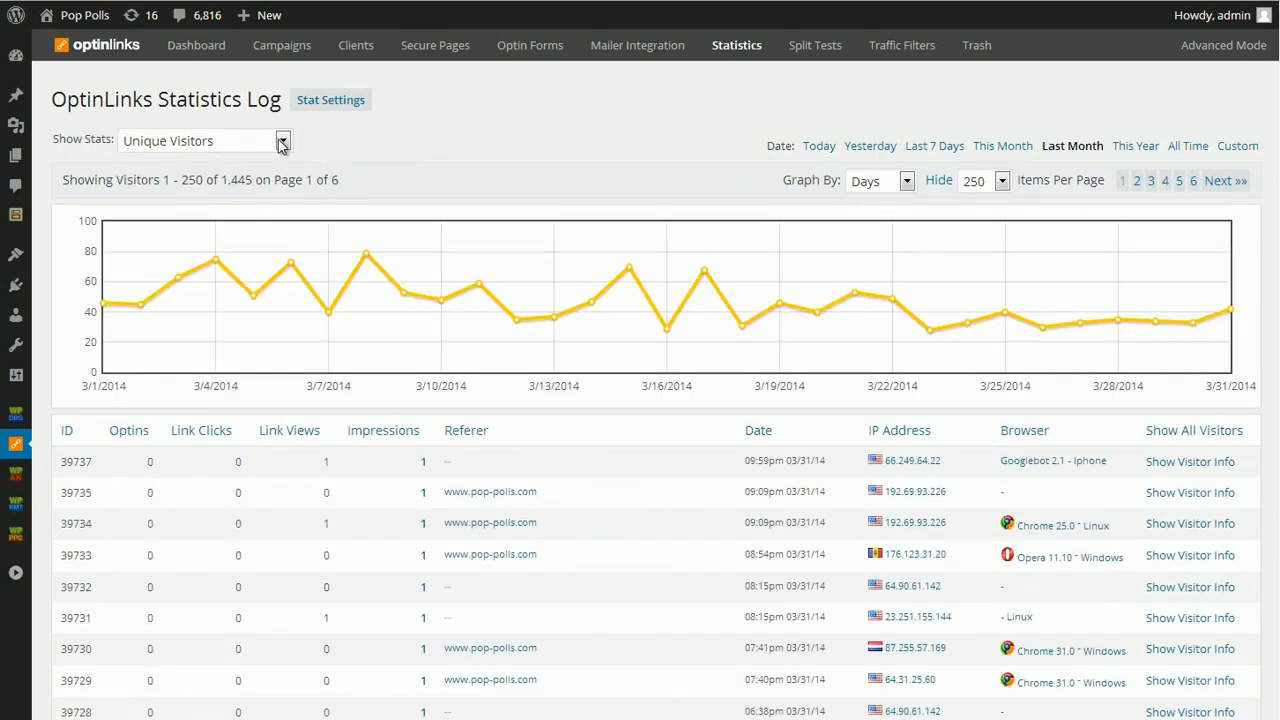
left_click(238, 146)
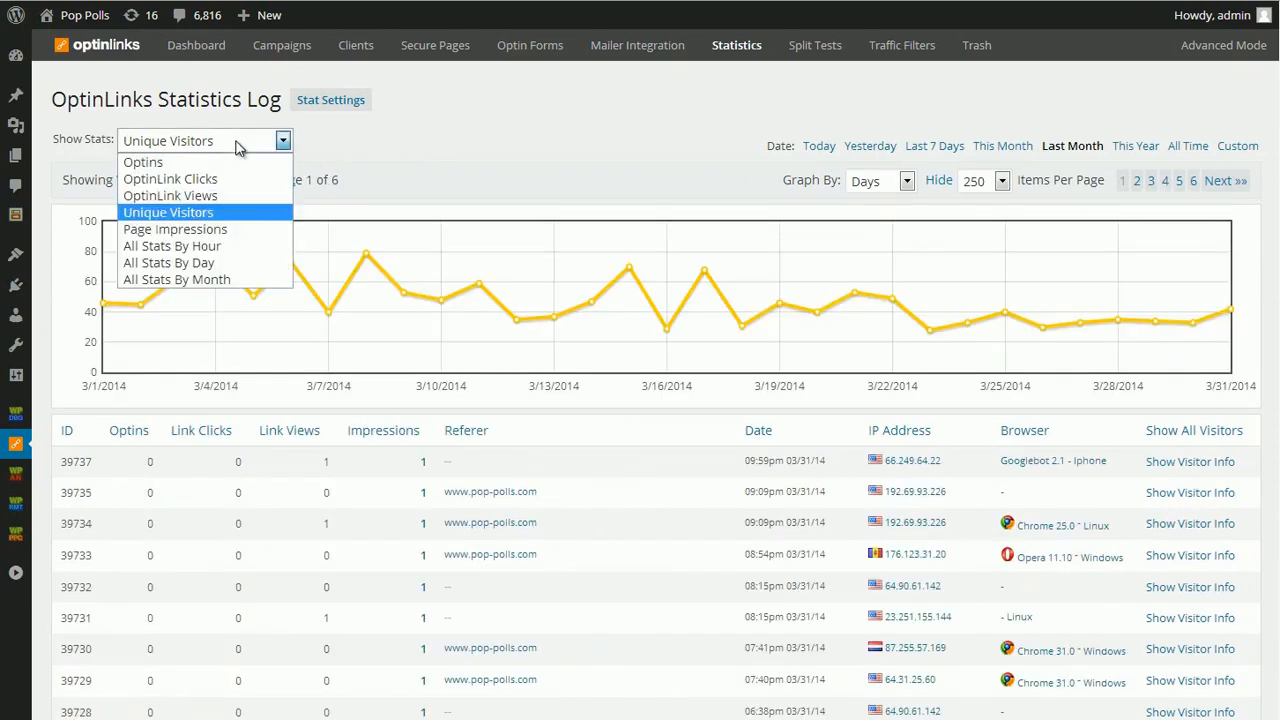
left_click(215, 229)
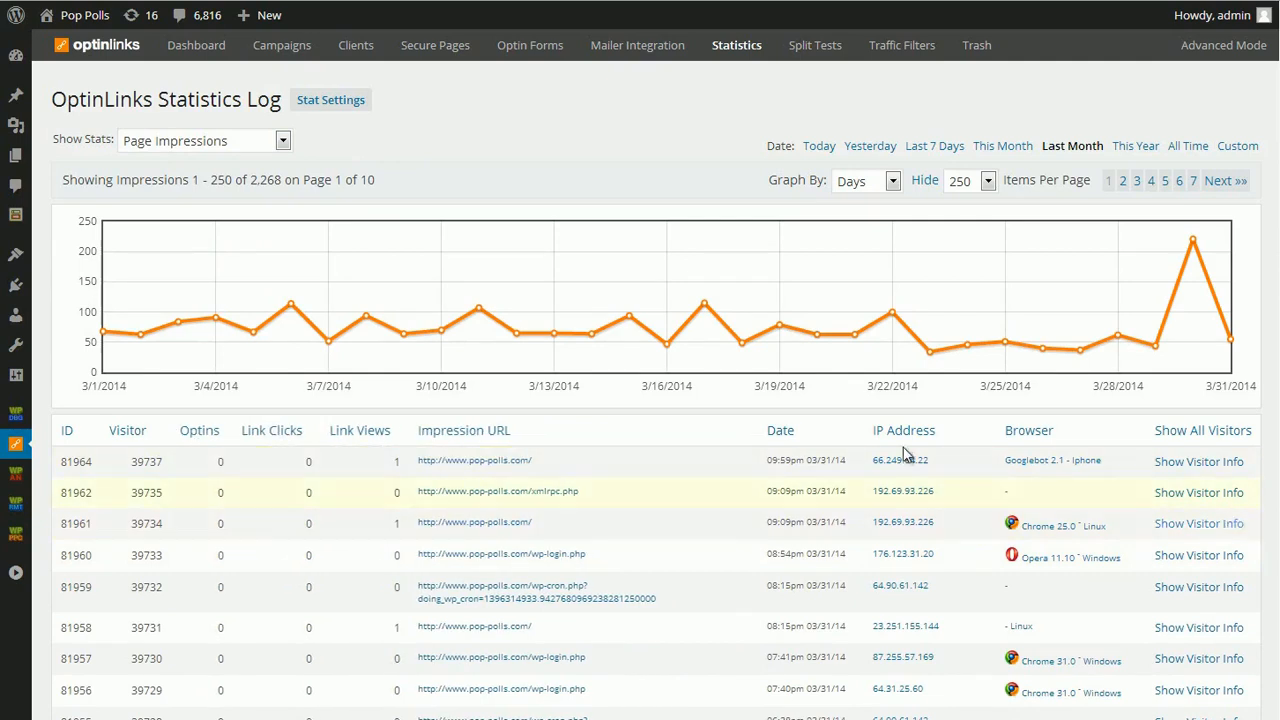
- Show All Stats By Day and examine last month's graph and daily table of optins, clicks, views, visitors and impressions
left_click(249, 150)
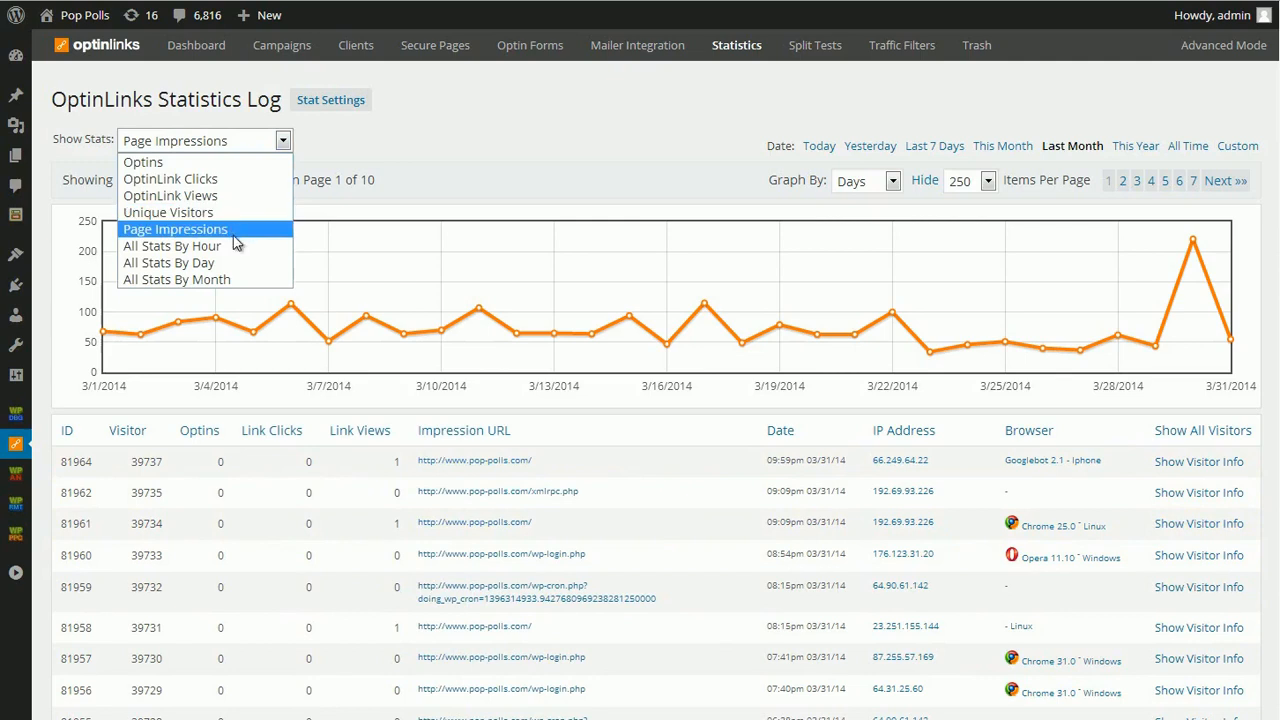
left_click(237, 263)
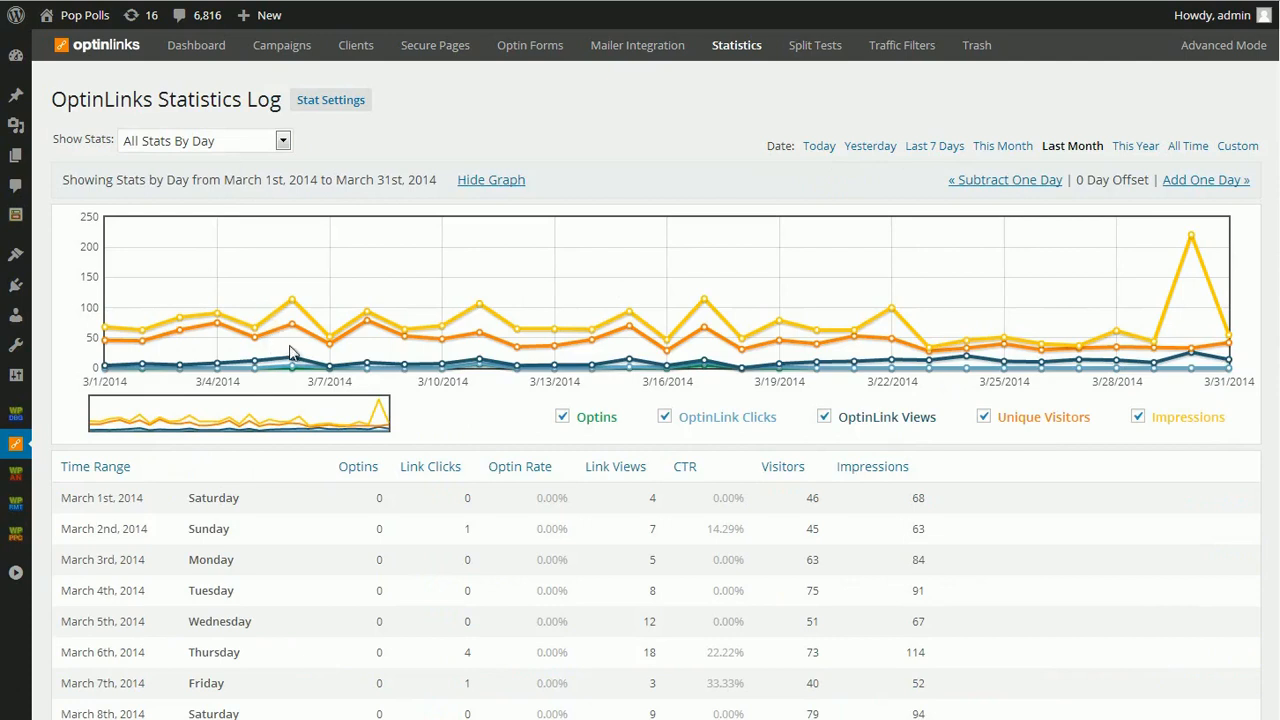
scroll(381, 531, "down", 5)
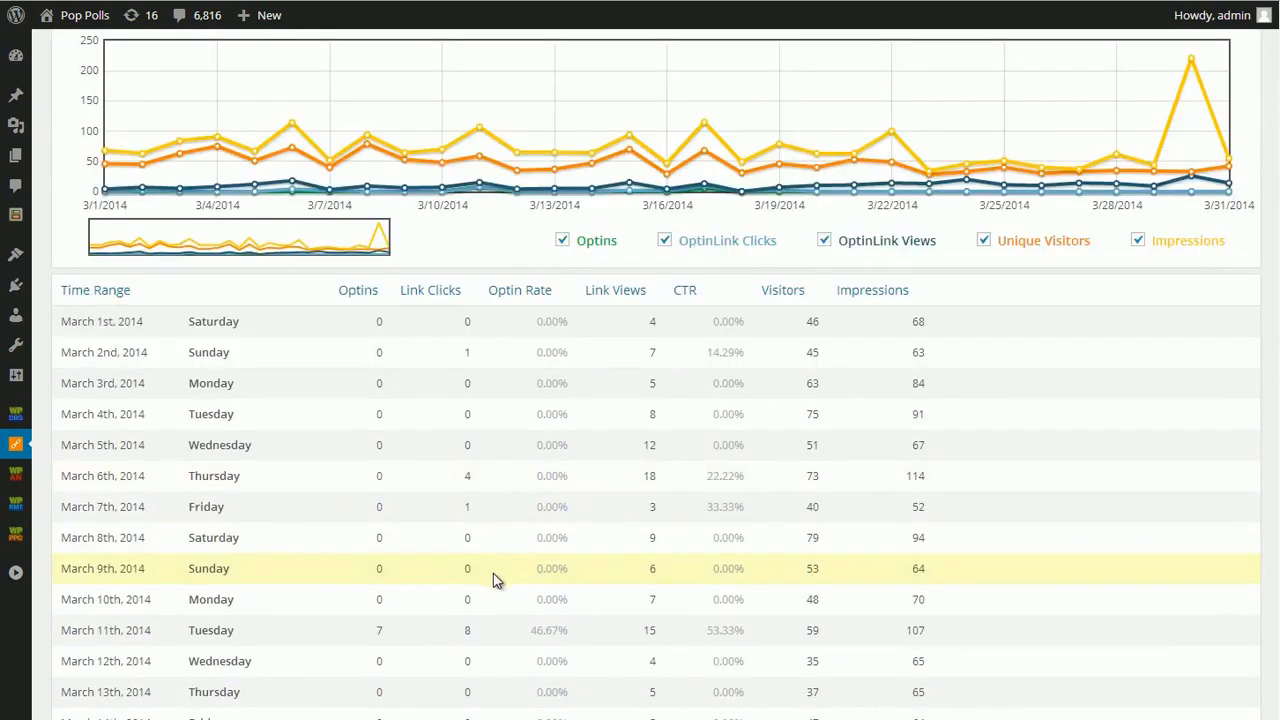
scroll(737, 408, "down", 10)
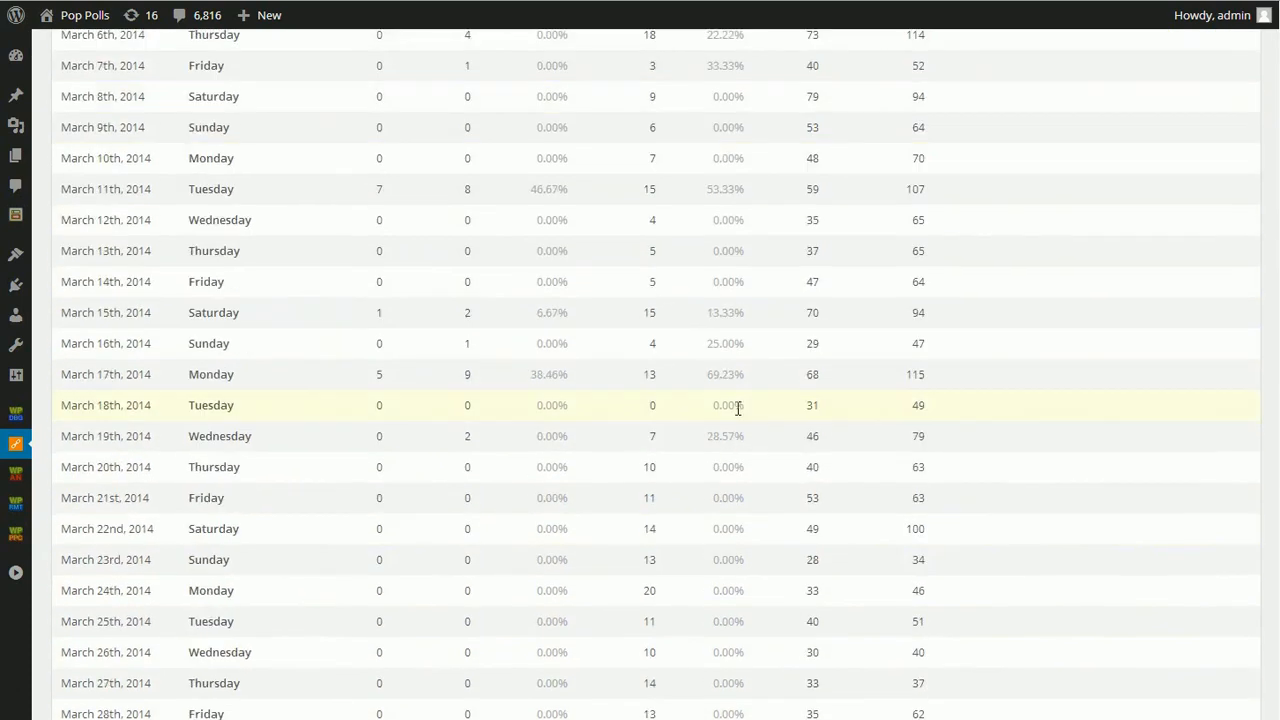
scroll(650, 455, "up", 5)
scroll(637, 453, "up", 2)
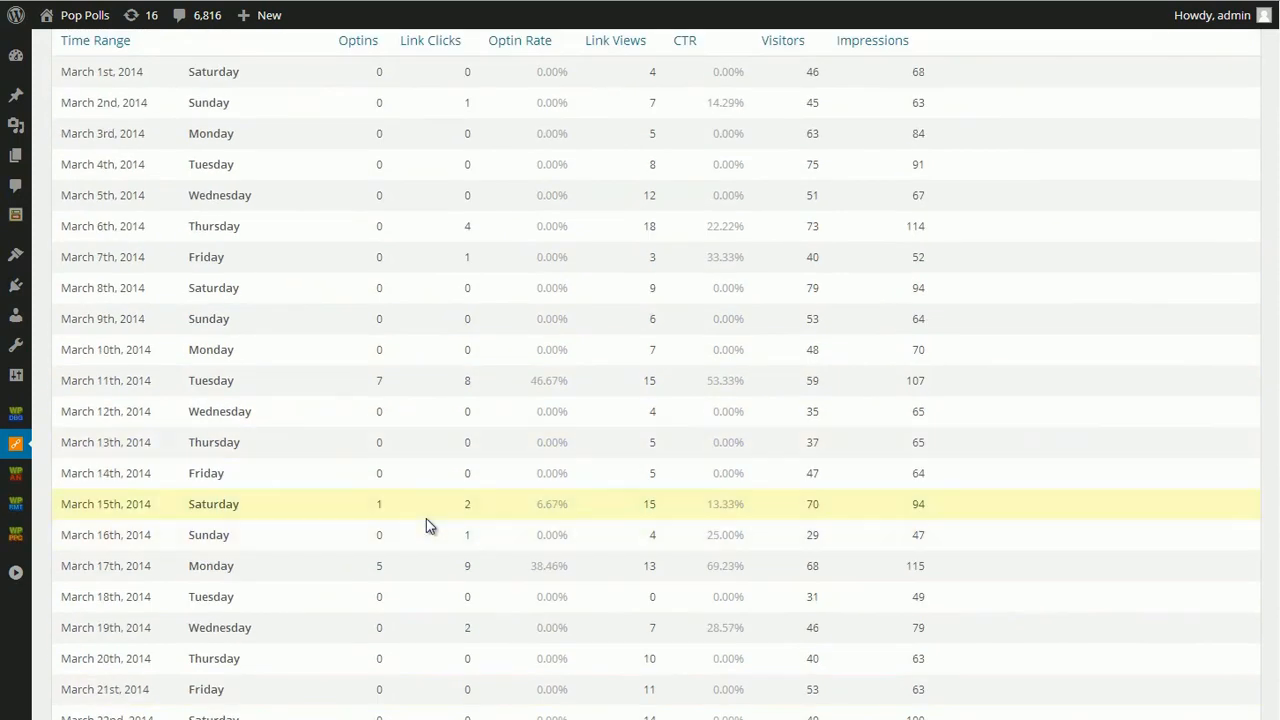
scroll(426, 518, "up", 8)
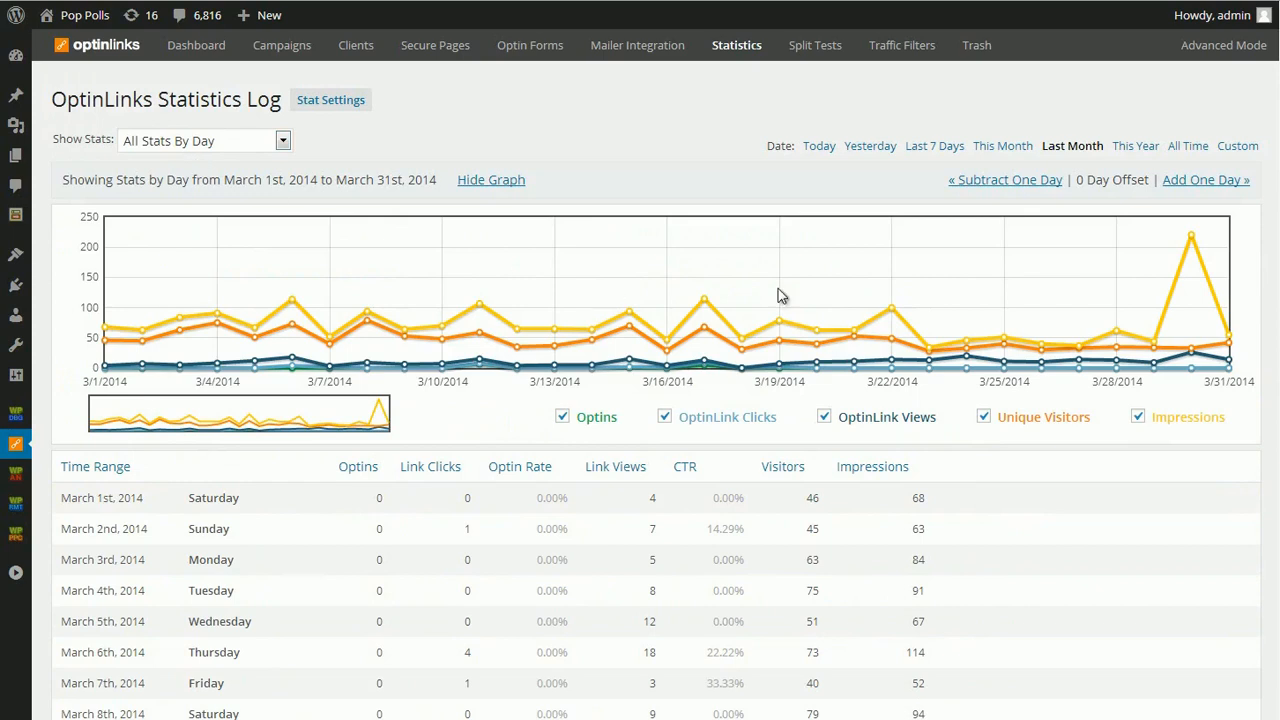
scroll(958, 363, "down", 8)
scroll(958, 363, "down", 5)
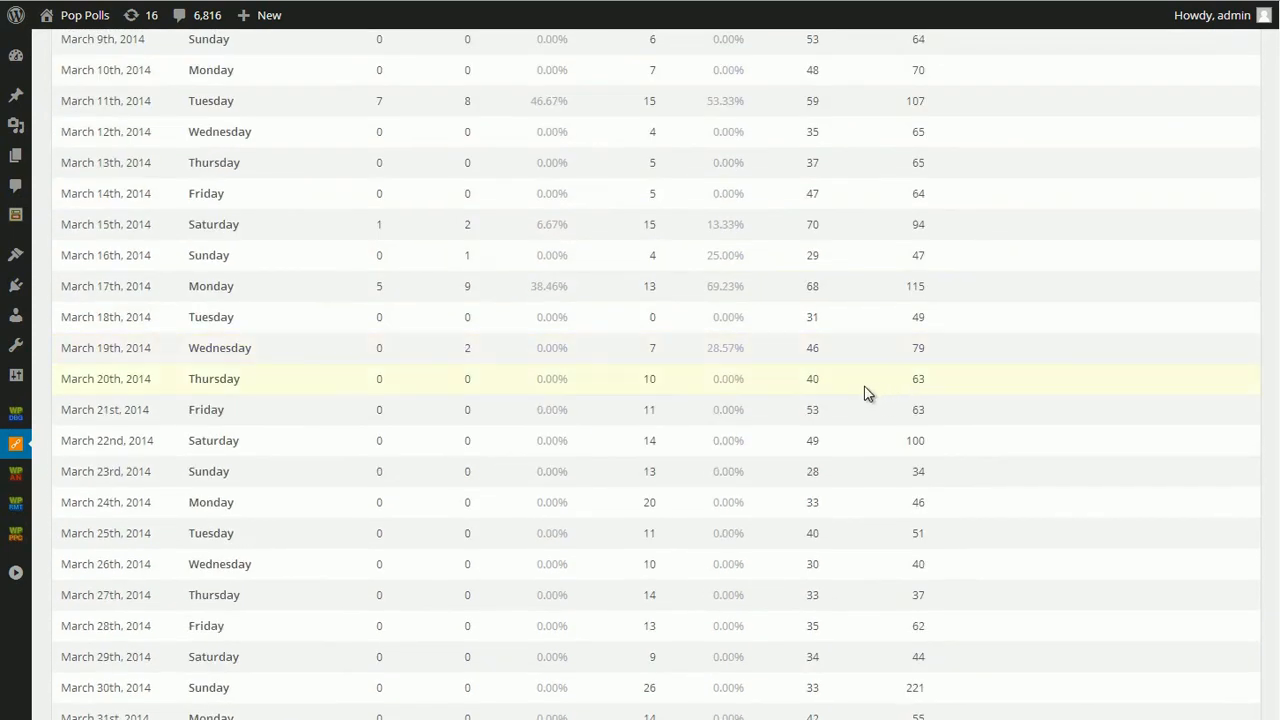
scroll(677, 459, "up", 13)
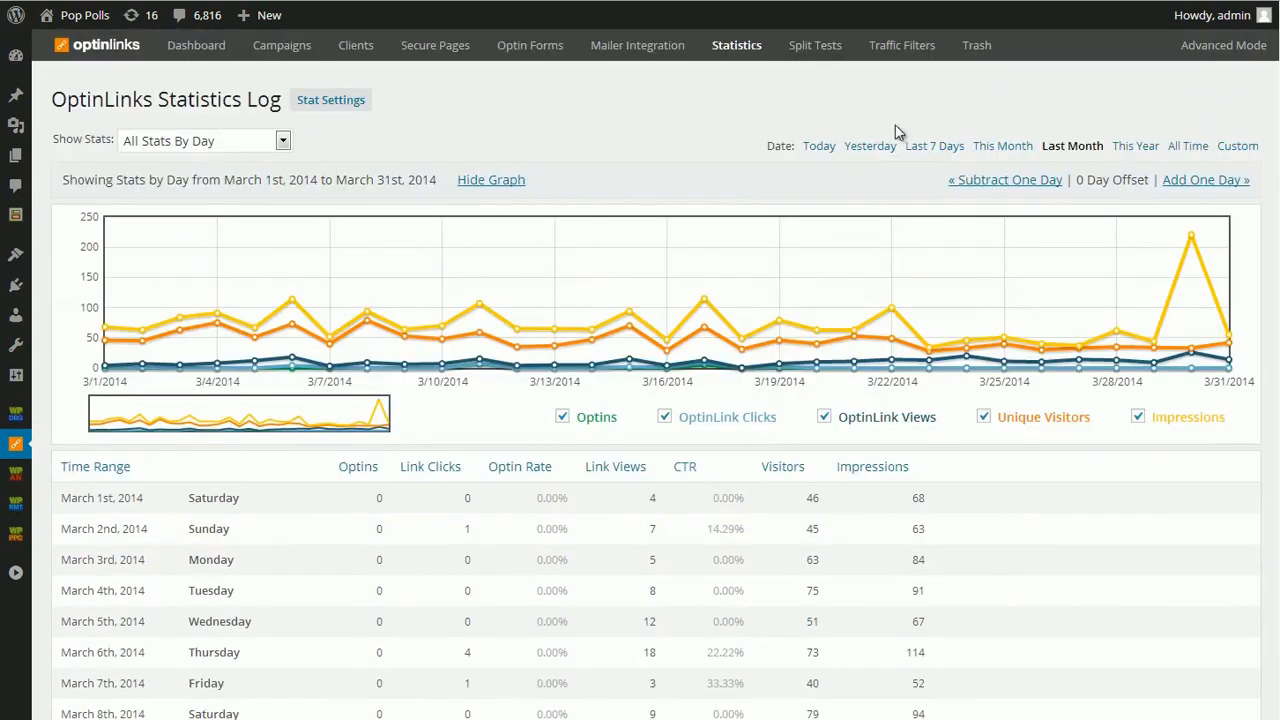
- Start a new split test and add two more optin form rows to it
left_click(815, 45)
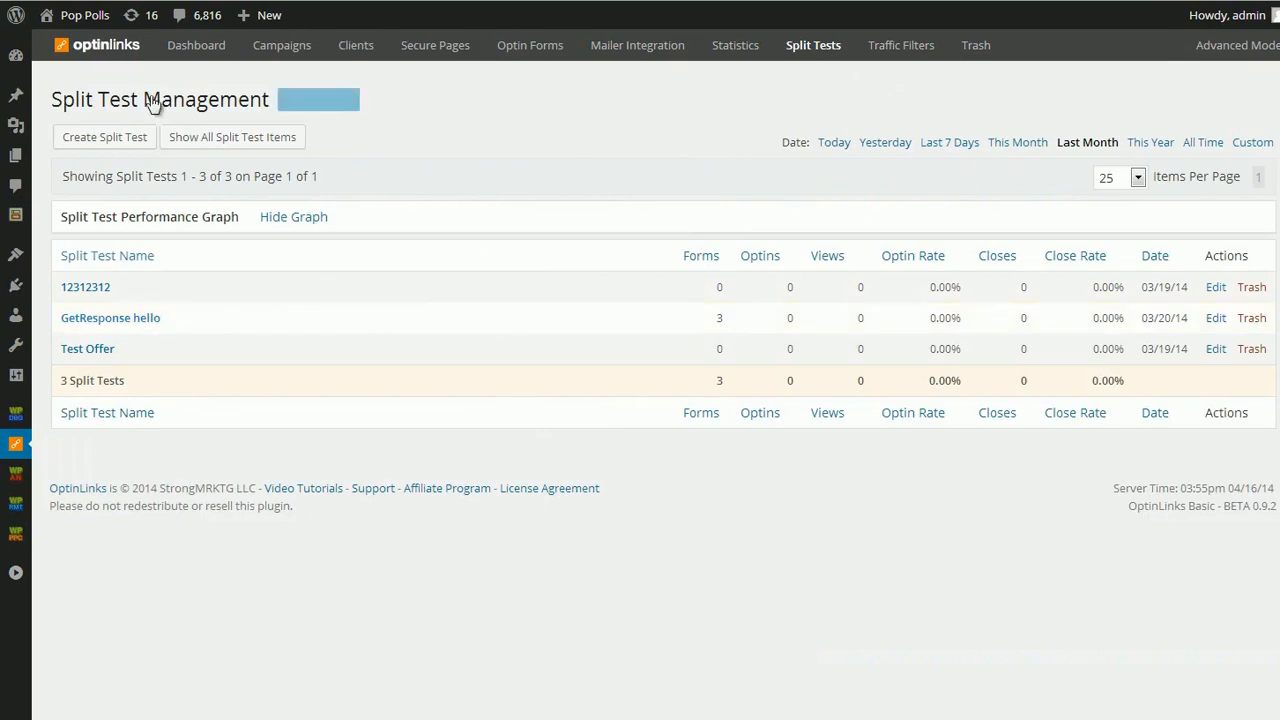
left_click(83, 142)
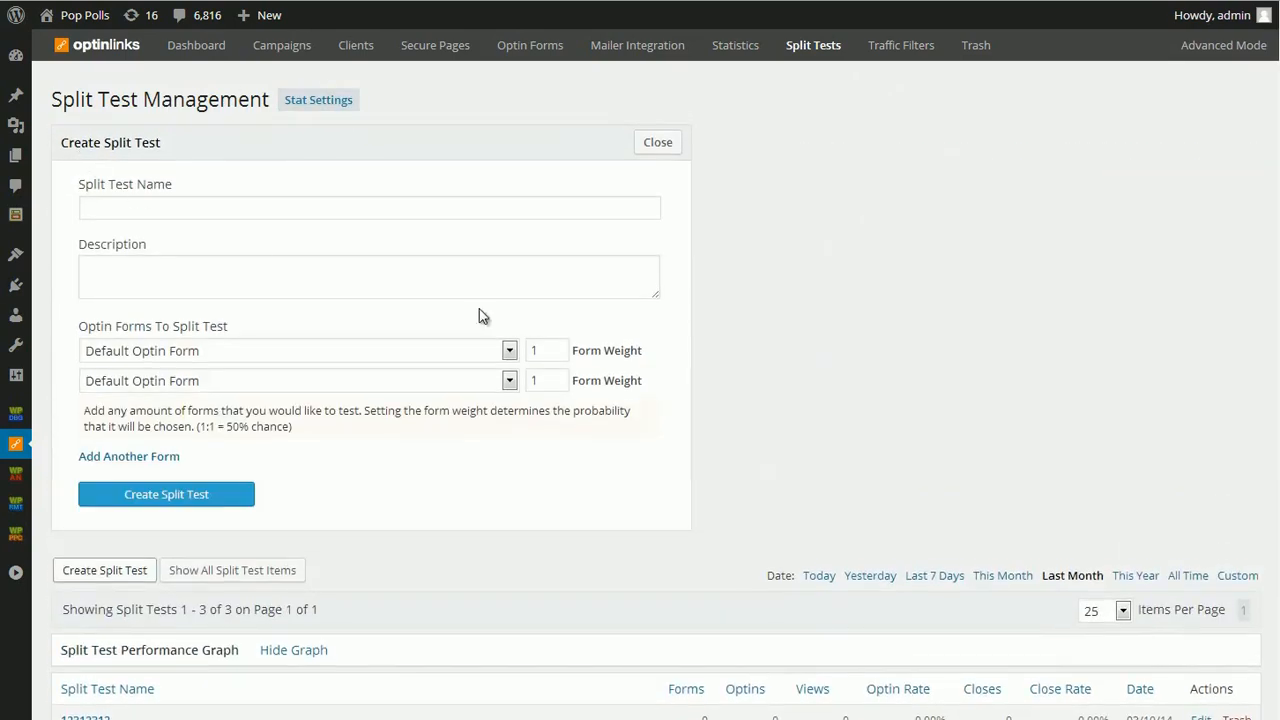
left_click(117, 456)
left_click(108, 487)
- Set the split test's second form to JV Form with weight 12 and its third form to Test form with weight 34
left_click_drag(564, 377, 477, 391)
type("12")
left_click_drag(560, 410, 526, 410)
type("34")
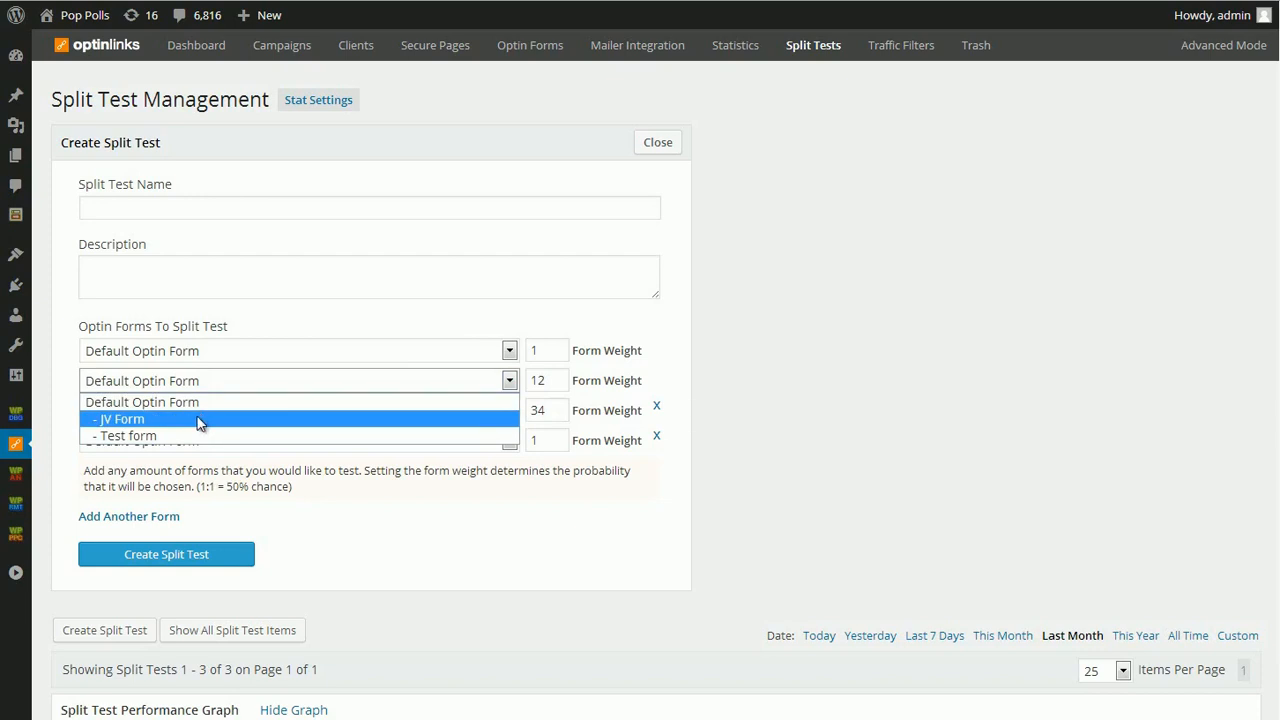
left_click(159, 423)
left_click(198, 412)
left_click(209, 468)
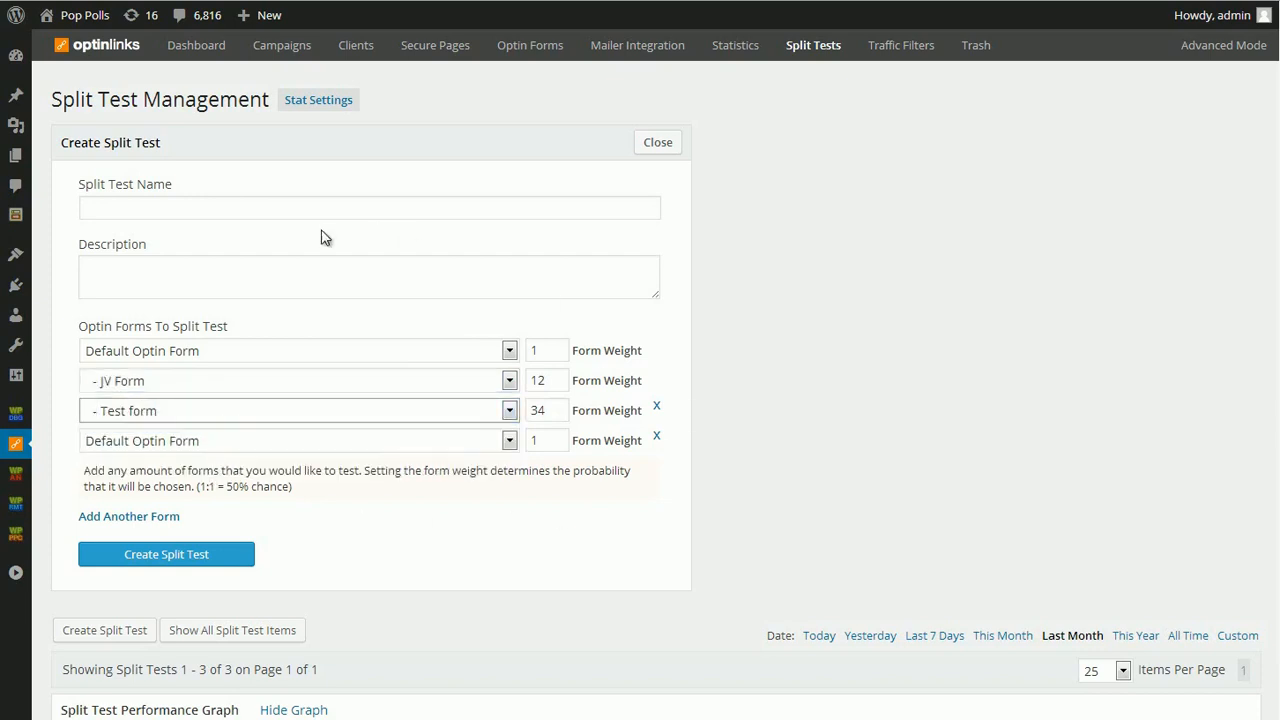
- Name the split test "Hello" and create it
left_click(151, 205)
type("Hello")
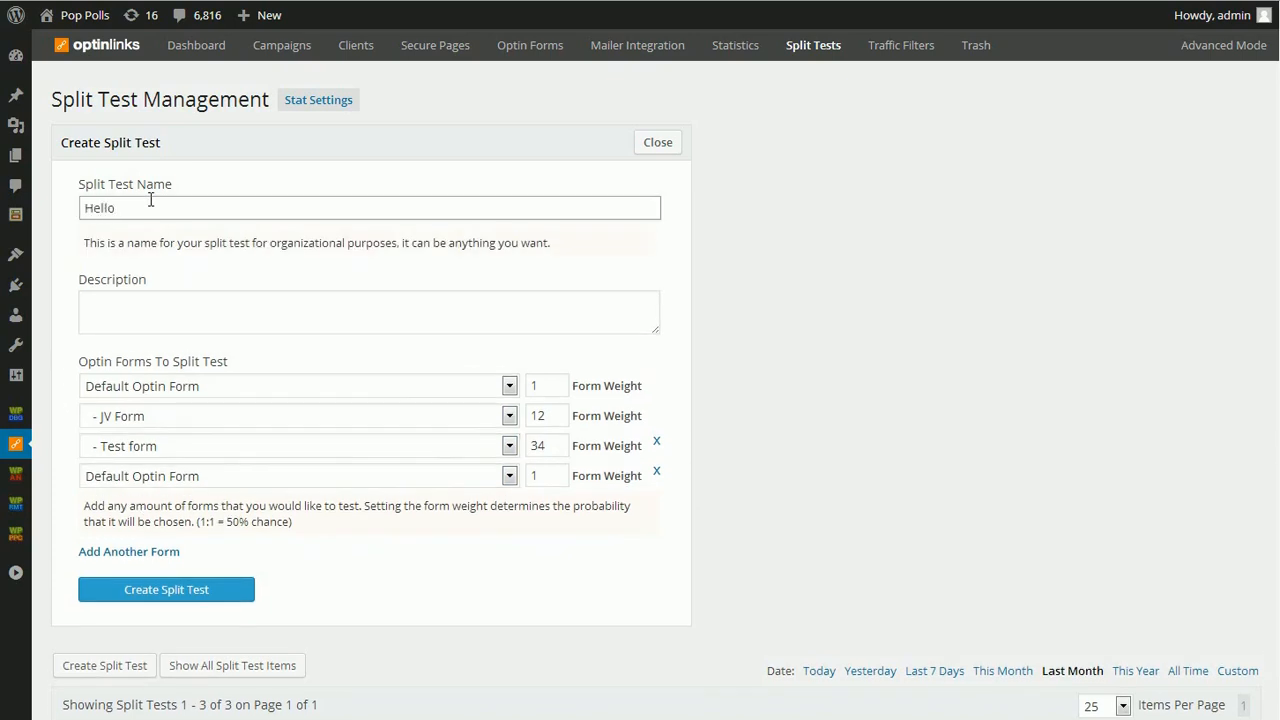
left_click(191, 590)
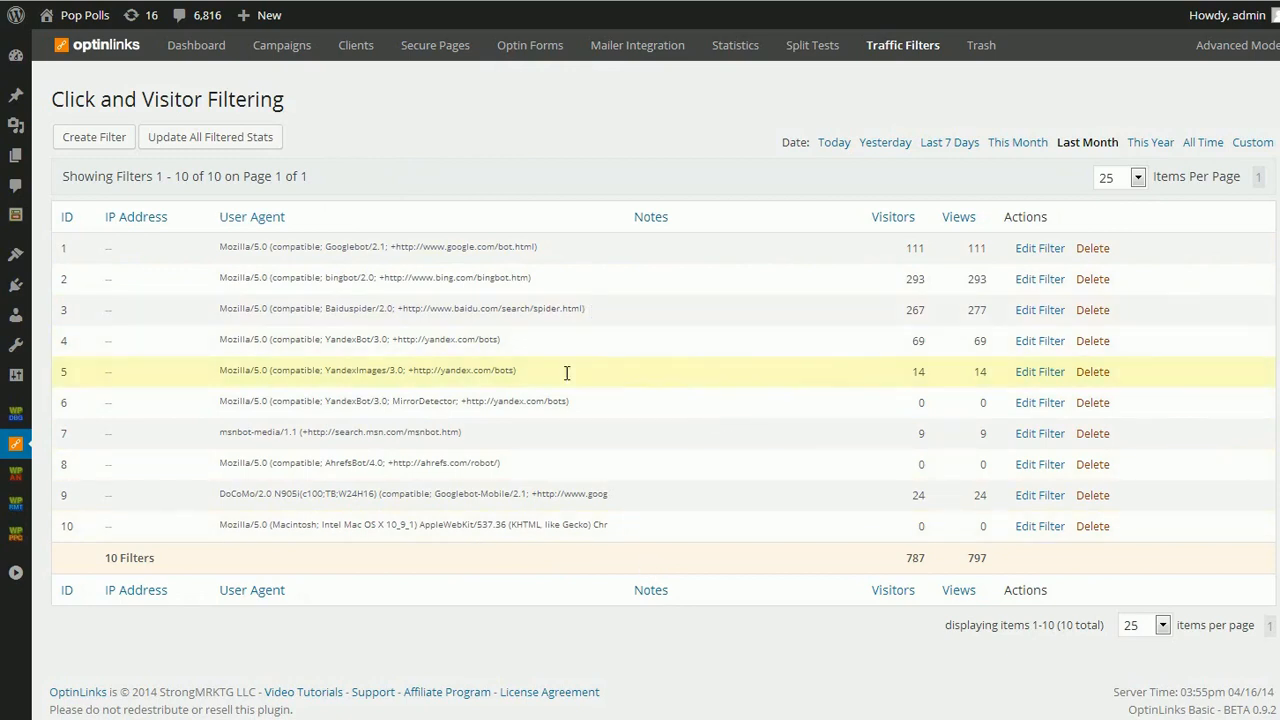
- On the Traffic Filters page, view the explanation for rebuilding all filtered data and close it without running the process
left_click(221, 140)
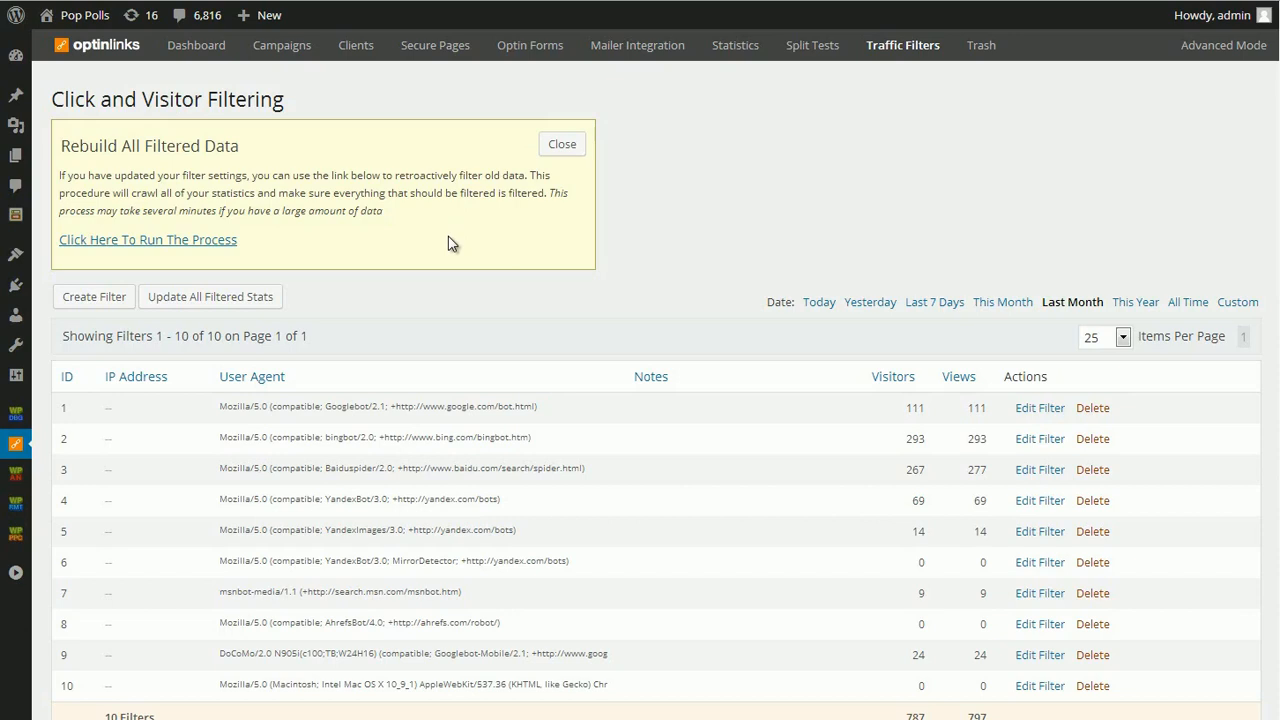
left_click(561, 146)
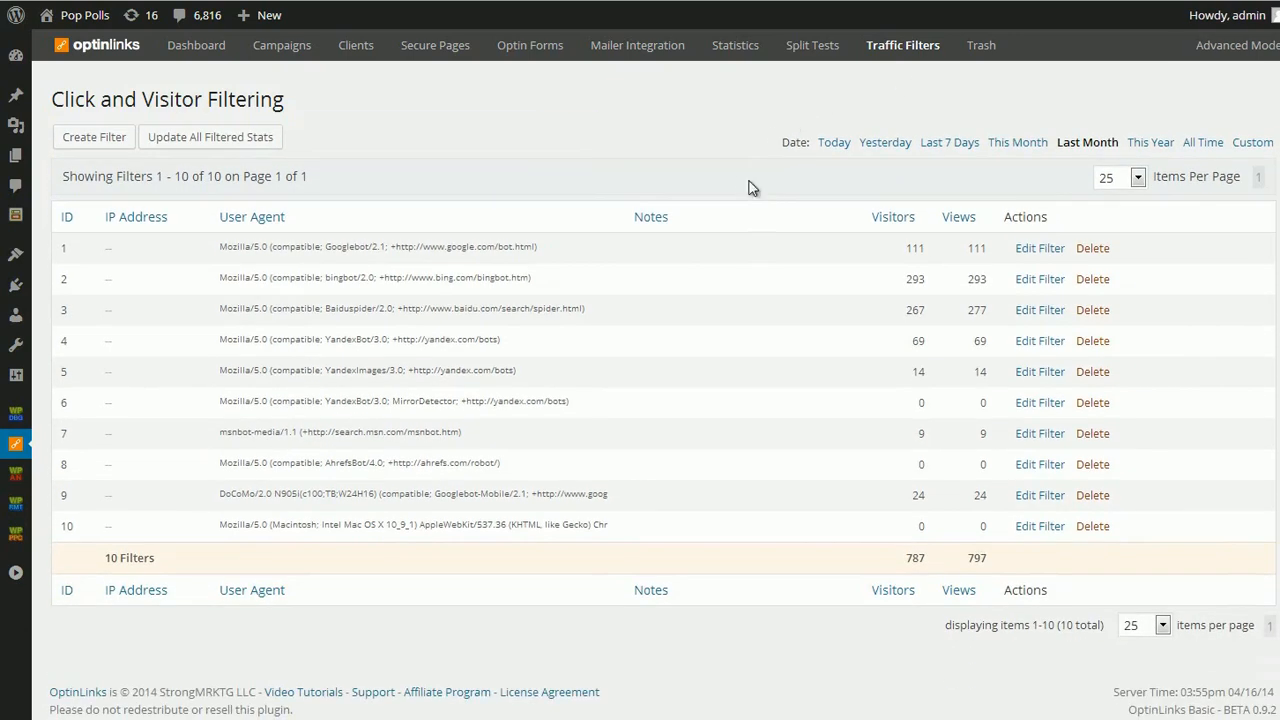